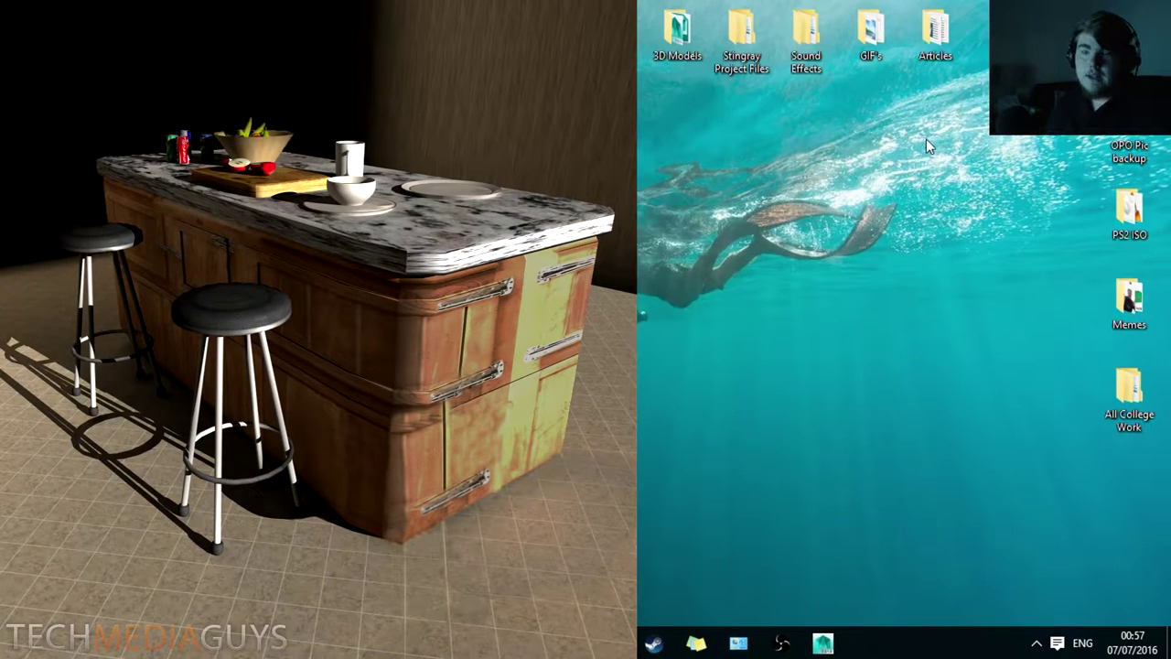
Step: Switch to the Maya scene and view the whole kitchen room from outside its open side
mouse_move(823, 644)
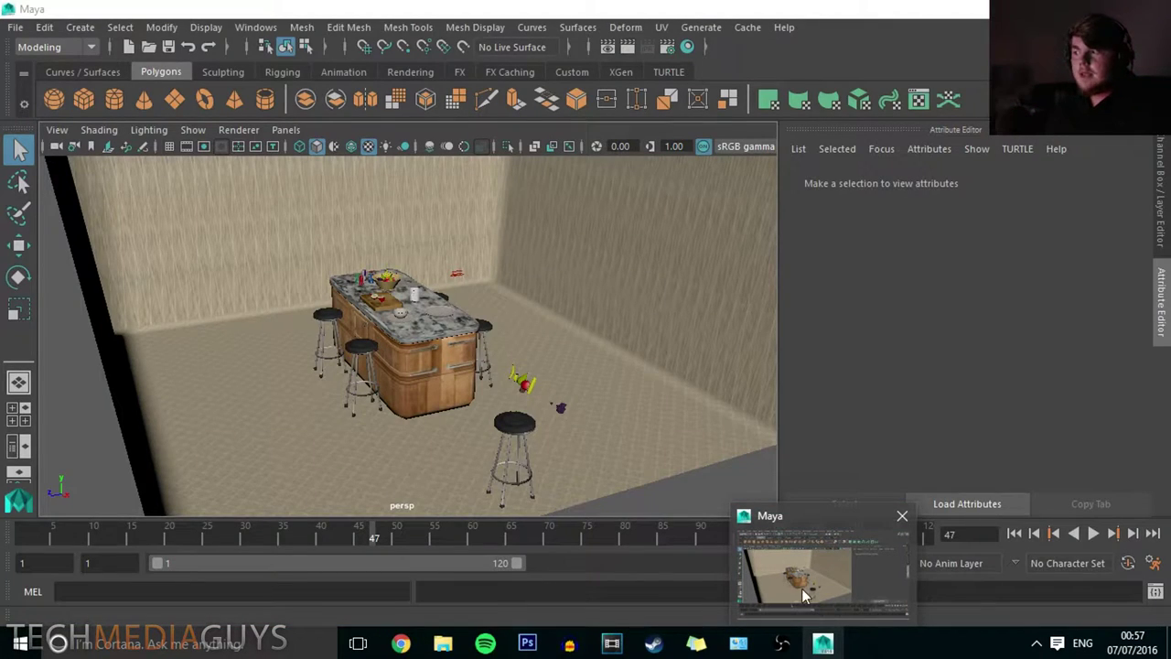
left_click(801, 588)
scroll(561, 396, "down", 5)
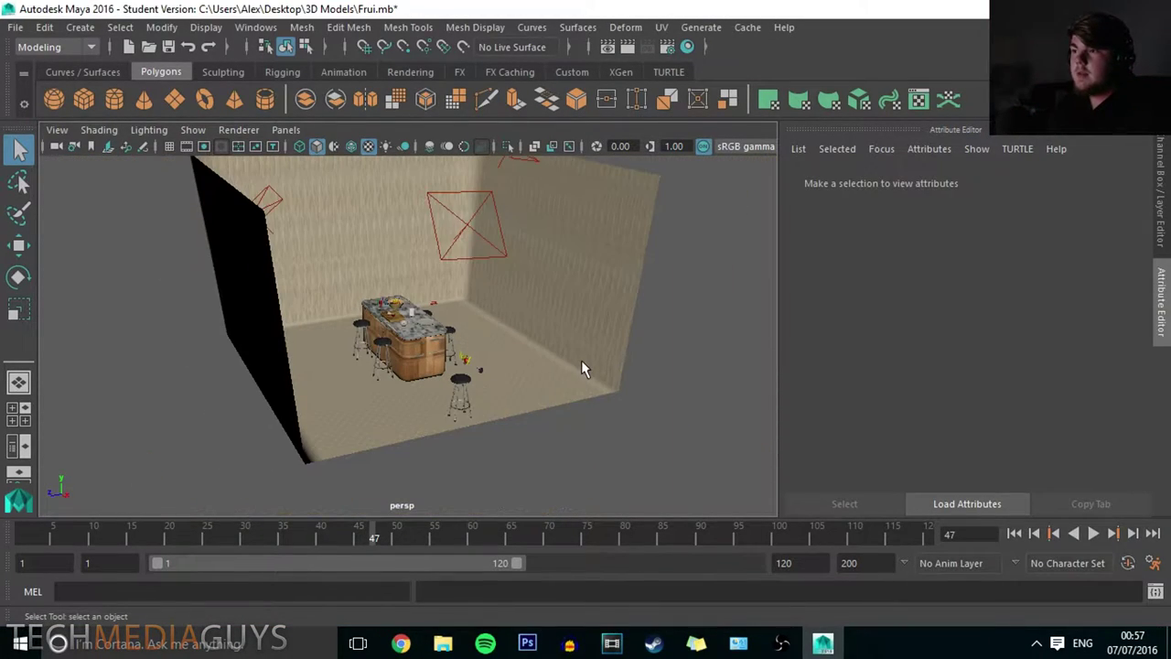
left_click_drag(580, 357, 559, 371, "alt")
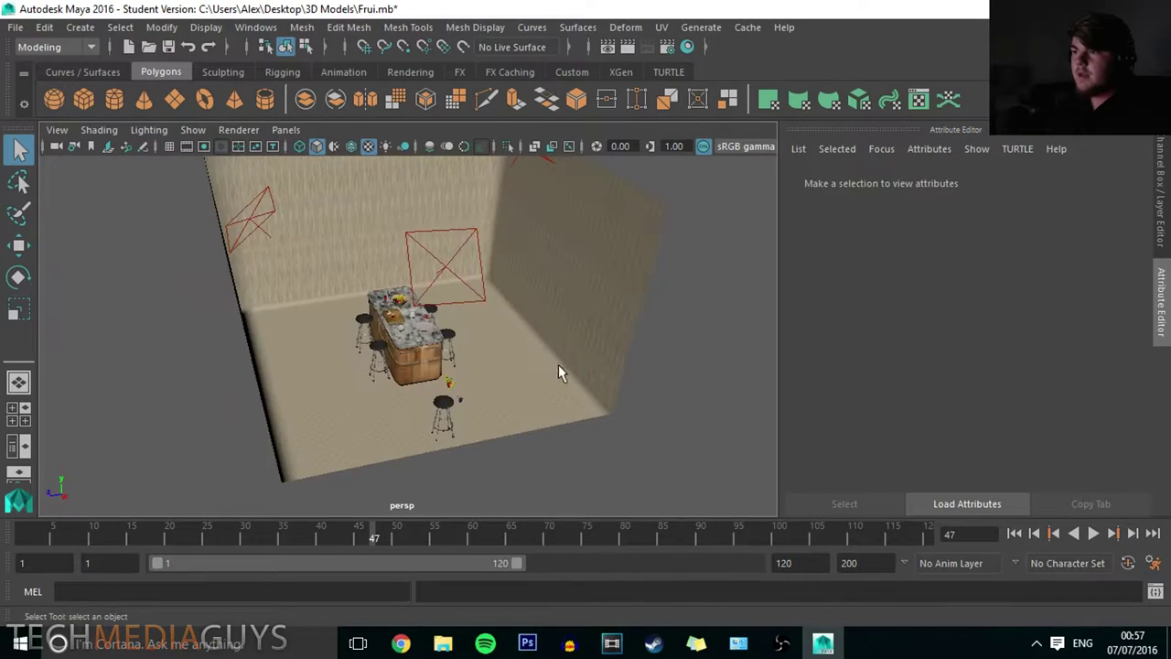
middle_click_drag(559, 372, 523, 328, "alt")
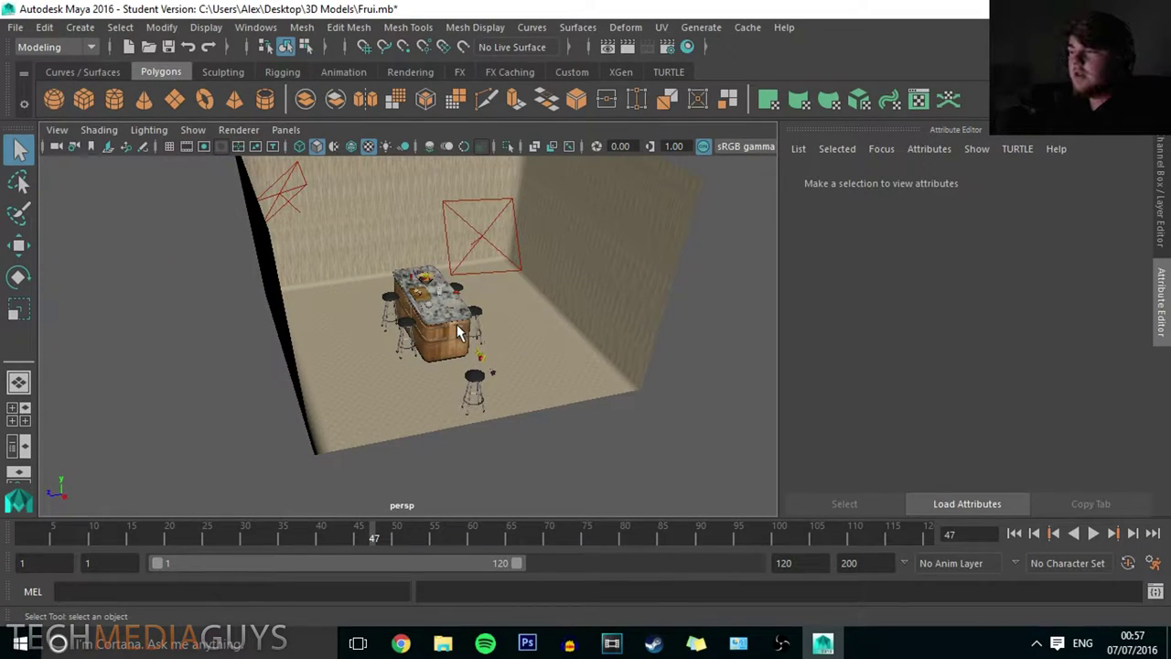
Step: Examine the island's countertop up close, around the fruit bowl and the drinks cans
scroll(477, 325, "up", 3)
left_click_drag(474, 324, 489, 299, "alt")
scroll(323, 334, "up", 4)
middle_click_drag(489, 300, 409, 285, "alt")
left_click_drag(384, 283, 413, 344, "alt")
middle_click_drag(414, 344, 408, 6, "alt")
scroll(439, 382, "up", 5)
left_click_drag(438, 168, 527, 212, "alt")
middle_click_drag(527, 212, 448, 138, "alt")
left_click_drag(475, 191, 643, 174, "alt")
middle_click_drag(434, 110, 510, 243, "alt")
middle_click_drag(509, 183, 664, 274, "alt")
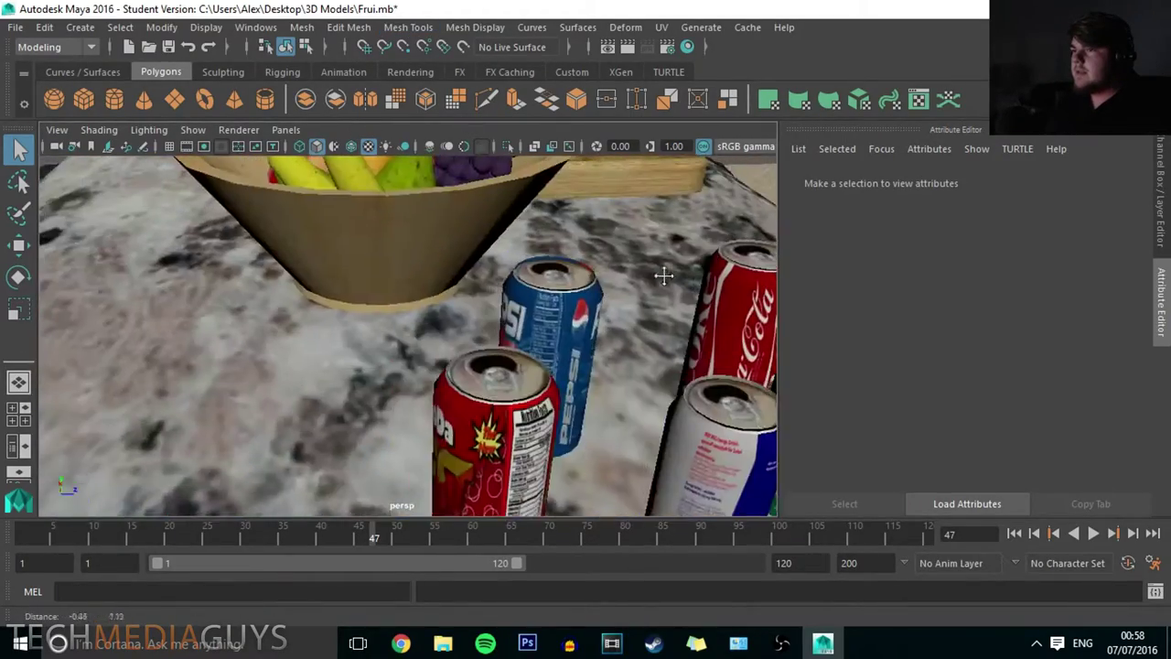
Step: Inspect the wooden cutting board and the sliced apple pieces on it
scroll(540, 285, "down", 5)
left_click_drag(535, 284, 409, 307, "alt")
scroll(480, 292, "up", 6)
middle_click_drag(409, 306, 437, 423, "alt")
scroll(387, 275, "up", 6)
scroll(404, 329, "down", 7)
left_click_drag(438, 423, 479, 420, "alt")
middle_click_drag(479, 418, 122, 451, "alt")
left_click_drag(224, 396, 133, 320, "alt")
middle_click_drag(133, 321, 475, 489, "alt")
scroll(474, 400, "up", 3)
scroll(475, 401, "up", 2)
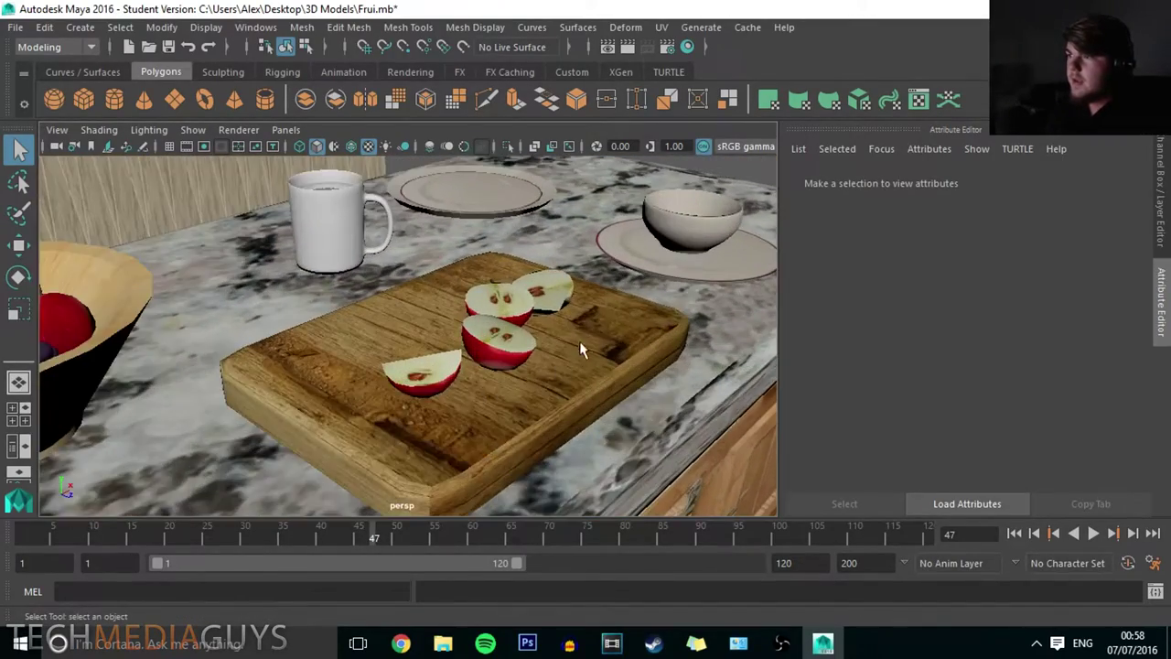
scroll(583, 349, "up", 3)
mouse_move(502, 369)
left_mouse_down("alt")
mouse_move(308, 367)
mouse_move(283, 408)
mouse_move(177, 382)
mouse_move(162, 348)
mouse_move(453, 313)
mouse_move(491, 445)
mouse_move(314, 335)
mouse_move(358, 378)
mouse_move(362, 339)
mouse_move(434, 350)
mouse_move(457, 341)
mouse_move(332, 278)
mouse_move(773, 307)
mouse_move(322, 272)
mouse_move(494, 383)
left_mouse_up("alt")
Step: Inspect the white mug, the plates and the small bowl on the countertop
left_click_drag(265, 337, 458, 338, "alt")
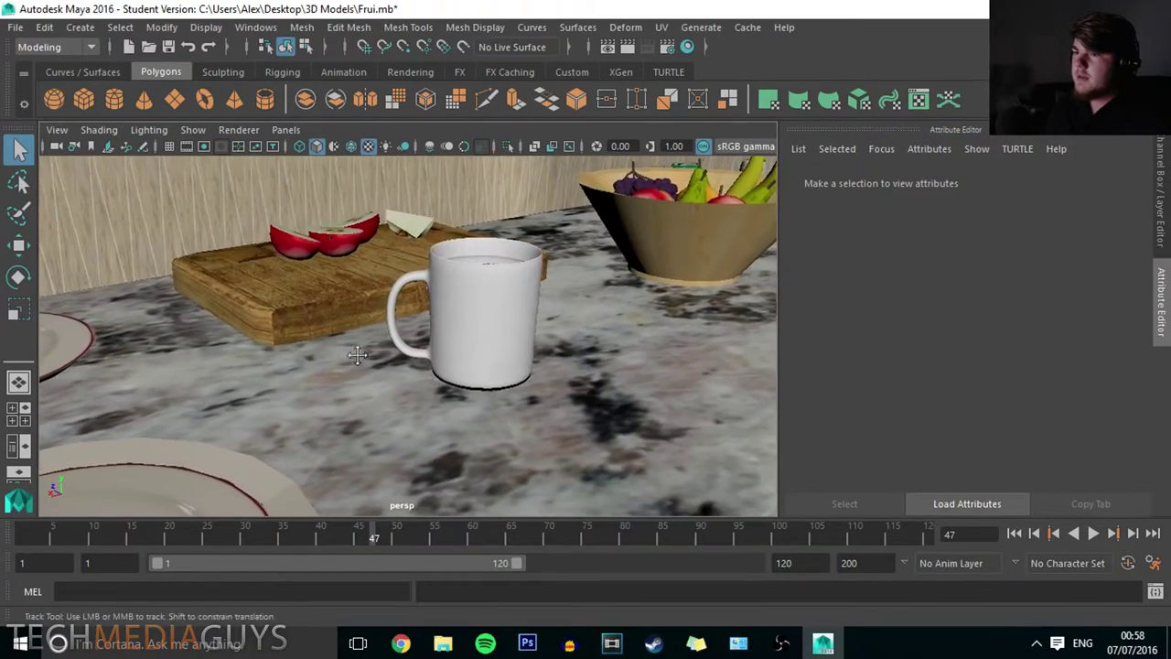
middle_click_drag(101, 284, 258, 274, "alt")
middle_click_drag(151, 293, 384, 352, "alt")
scroll(396, 371, "up", 2)
left_click_drag(350, 374, 613, 553, "alt")
middle_click_drag(315, 310, 448, 488, "alt")
scroll(394, 403, "down", 8)
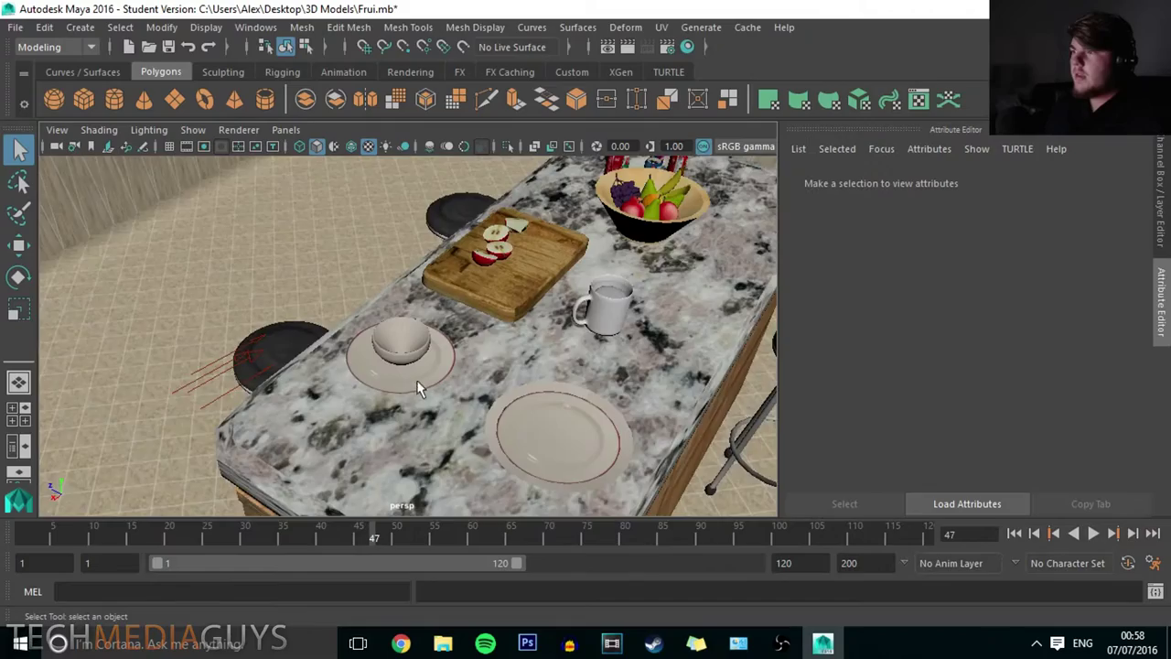
Step: Examine the spare stool and the loose fruit models in front of the island
left_click_drag(418, 385, 498, 428, "alt")
scroll(585, 390, "down", 8)
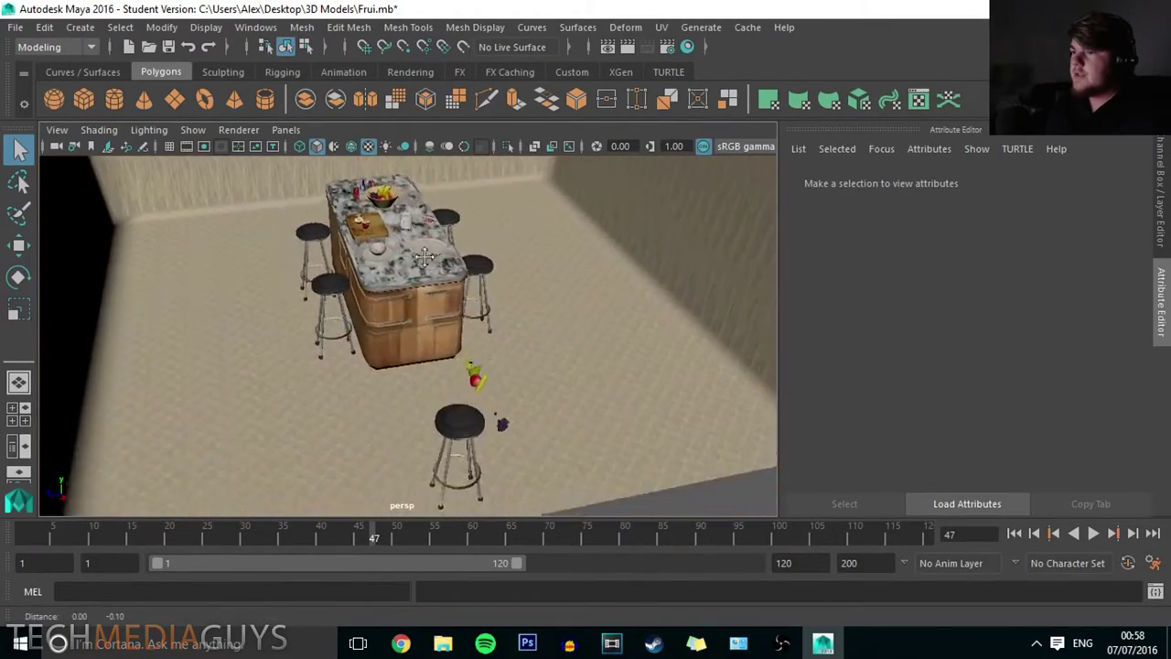
middle_click_drag(458, 366, 331, 197, "alt")
scroll(331, 196, "up", 6)
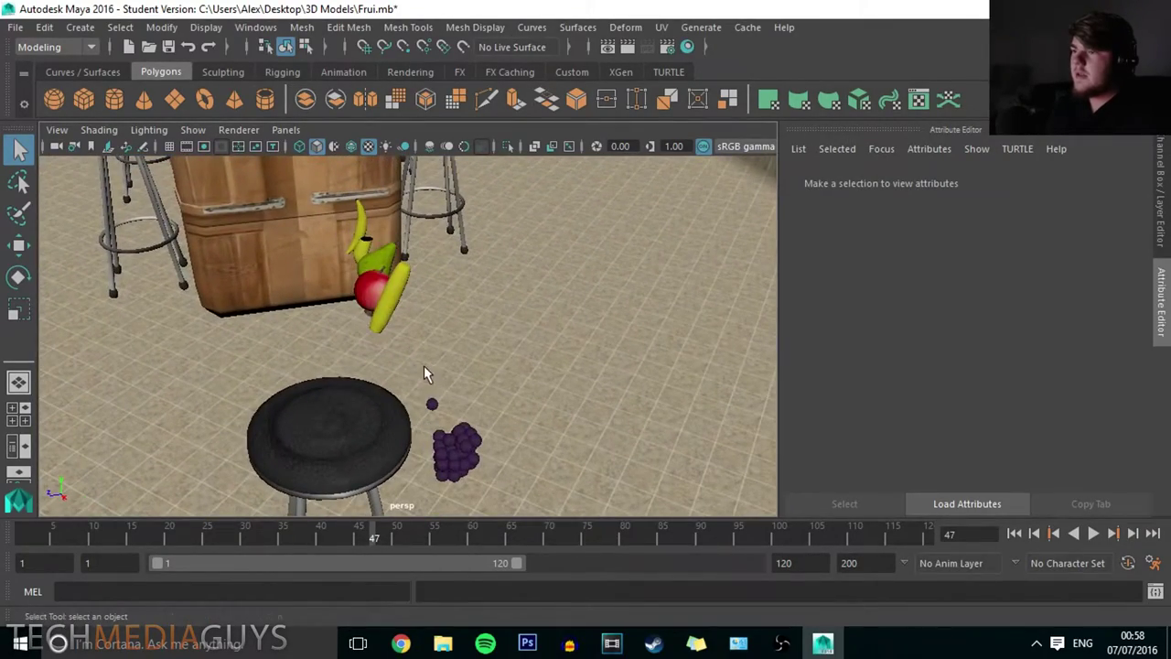
left_click_drag(423, 374, 393, 341, "alt")
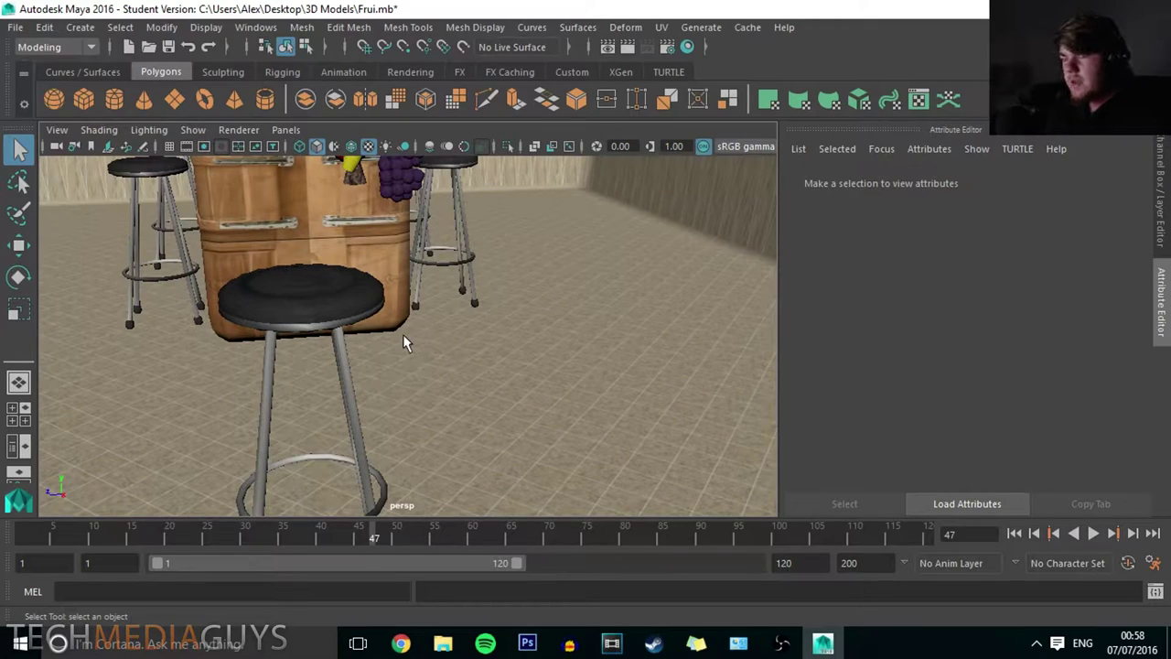
right_click_drag(402, 335, 393, 334, "alt")
left_click_drag(393, 334, 414, 366, "alt")
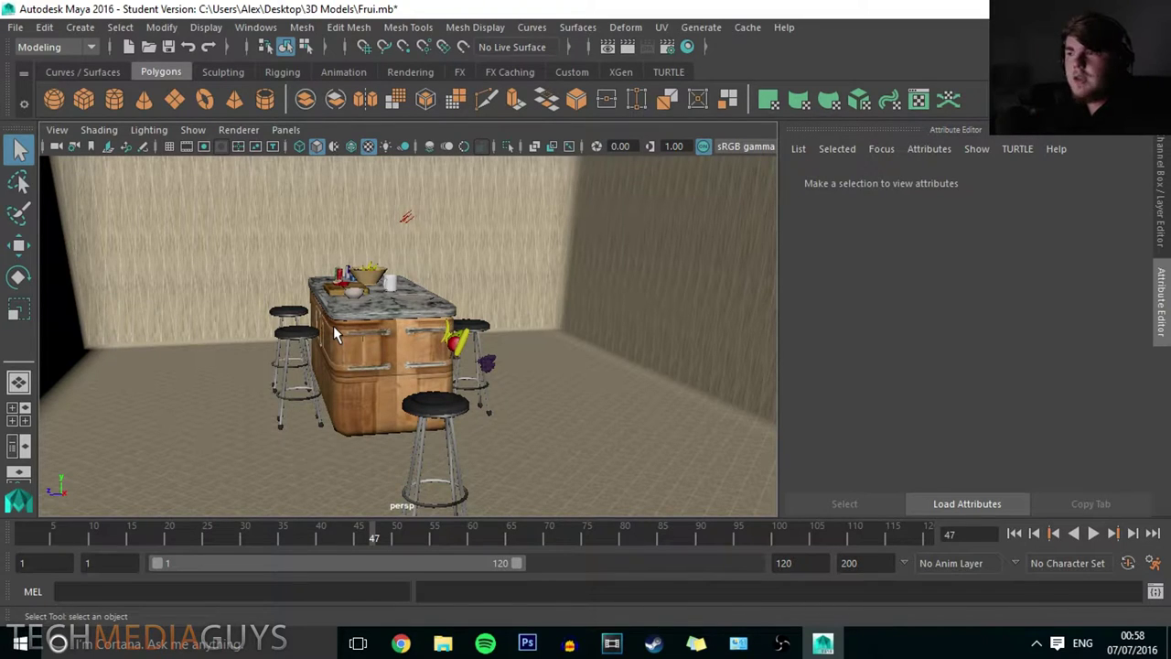
Step: Examine the island with its stools from the front corner and its placement within the whole room
middle_click_drag(336, 325, 411, 360, "alt")
scroll(358, 340, "up", 4)
left_click_drag(357, 341, 396, 363, "alt")
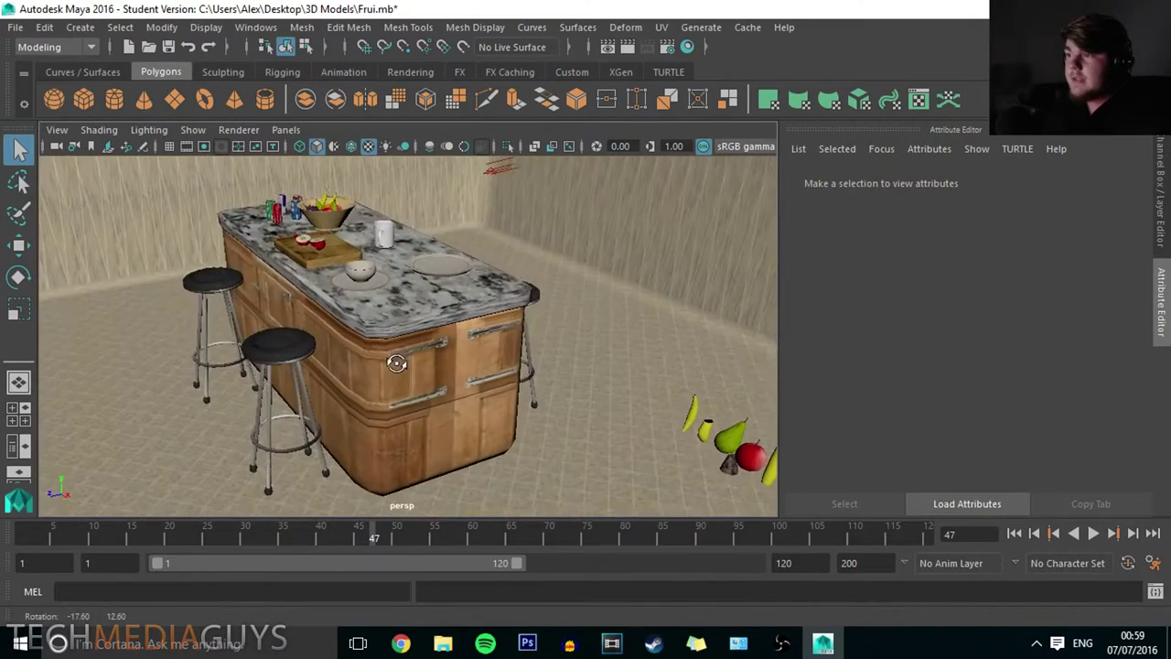
middle_click_drag(396, 364, 496, 445, "alt")
scroll(495, 443, "down", 10)
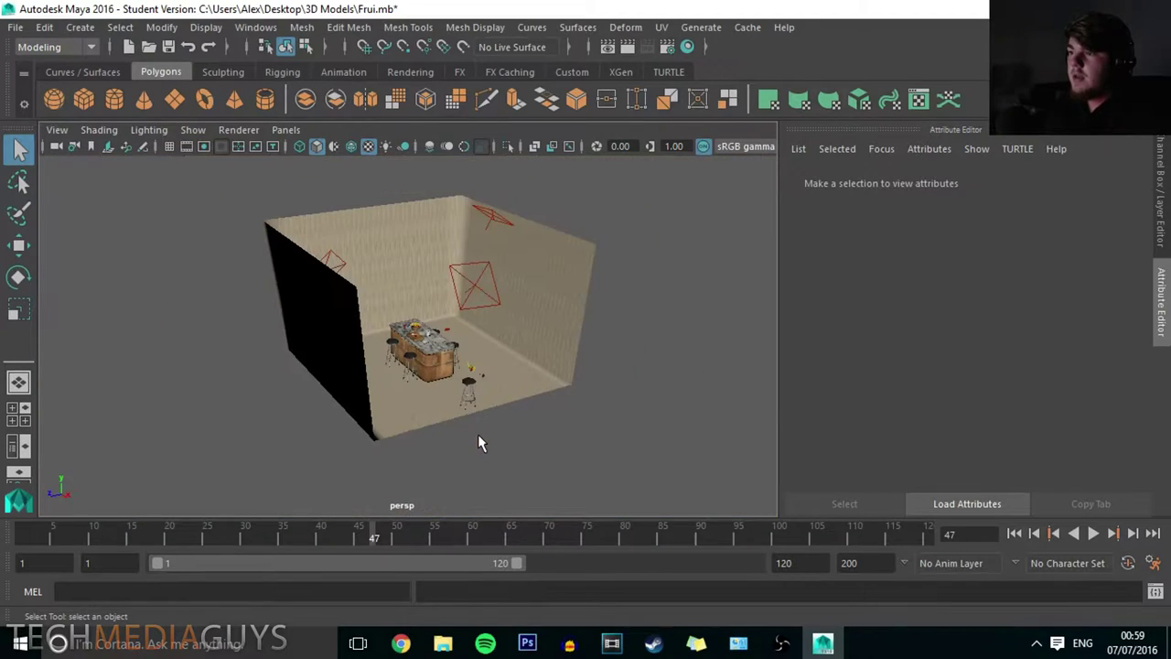
scroll(478, 443, "up", 5)
left_click_drag(478, 443, 449, 410, "alt")
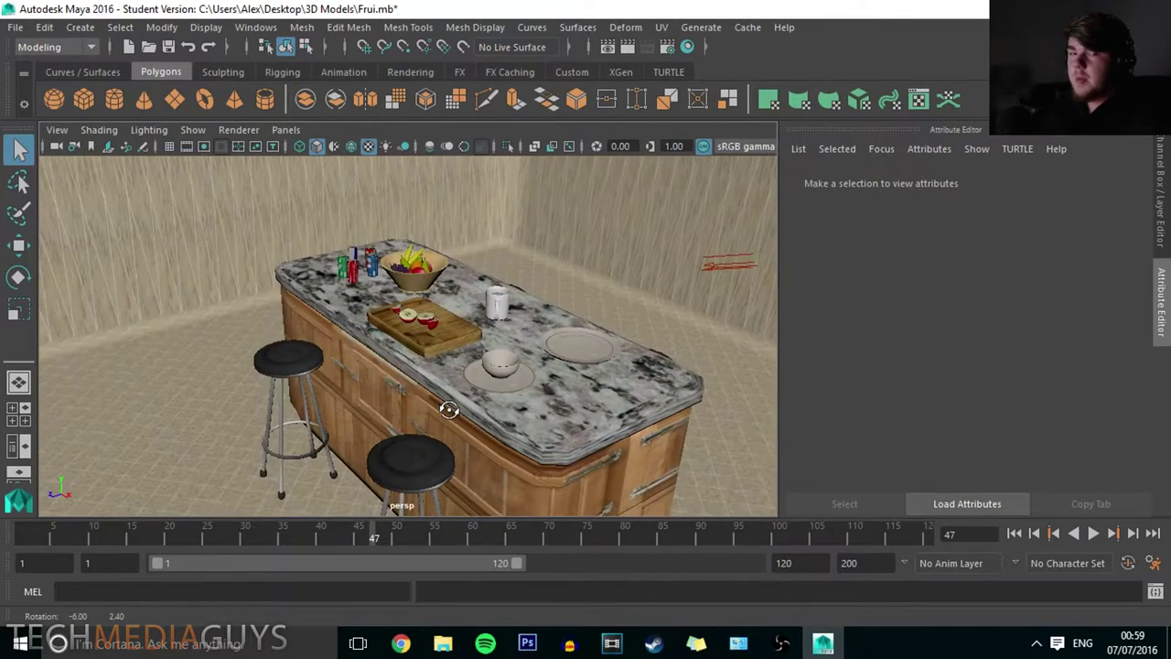
left_click_drag(422, 467, 313, 334, "alt")
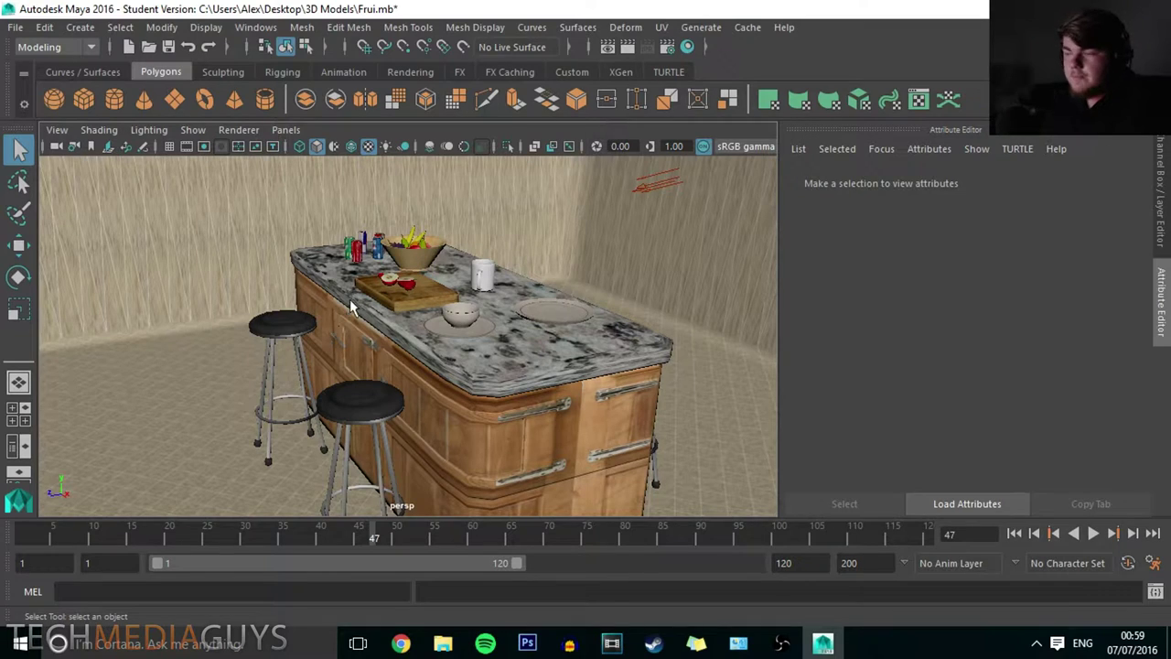
middle_click_drag(419, 321, 297, 188, "alt")
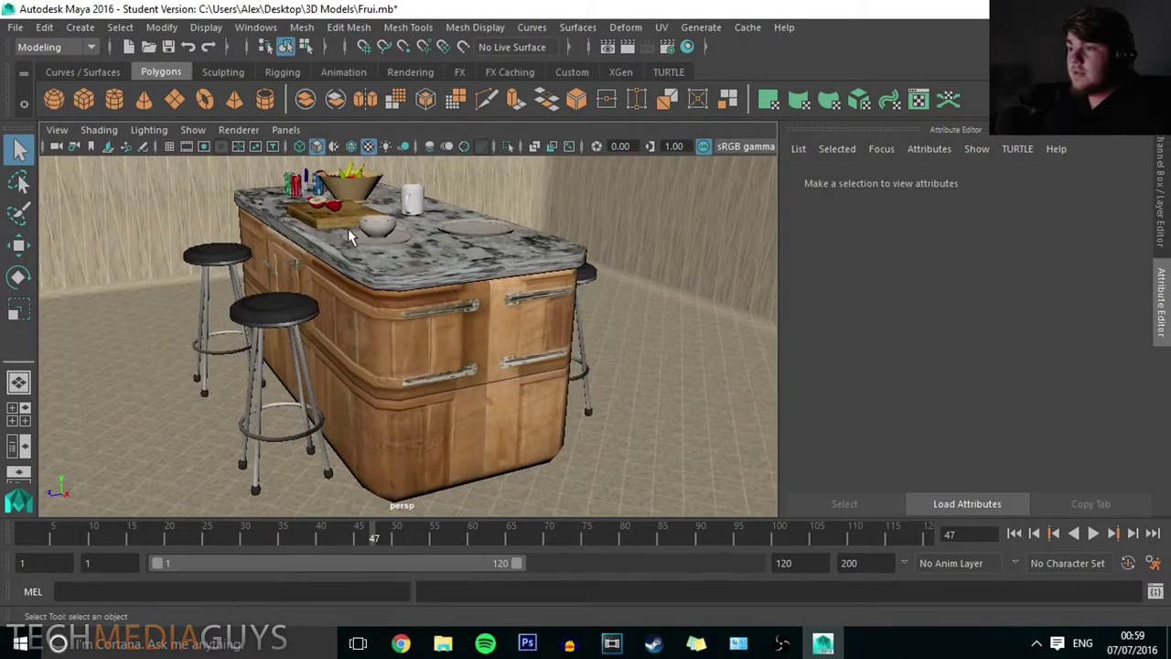
scroll(351, 232, "down", 6)
mouse_move(420, 321)
left_mouse_down("alt")
mouse_move(388, 294)
mouse_move(423, 323)
left_mouse_up("alt")
scroll(424, 323, "down", 4)
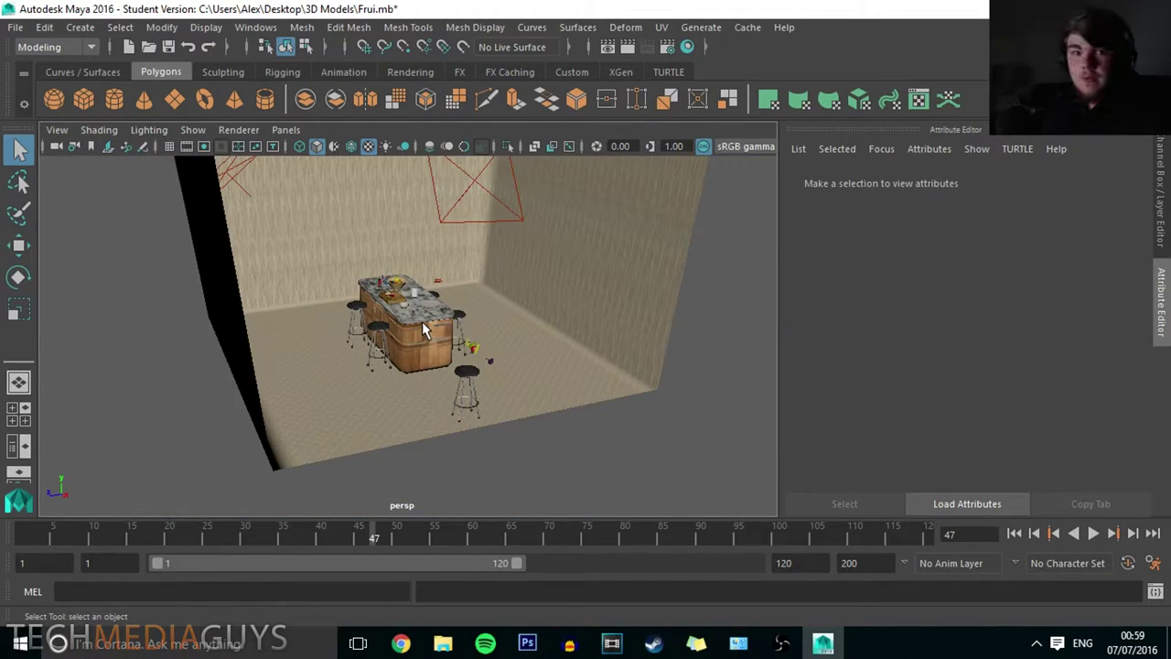
Step: Examine the island's long side with its doors and handles, and the countertop items from the opposite side
scroll(422, 321, "up", 5)
left_click_drag(421, 321, 486, 323, "alt")
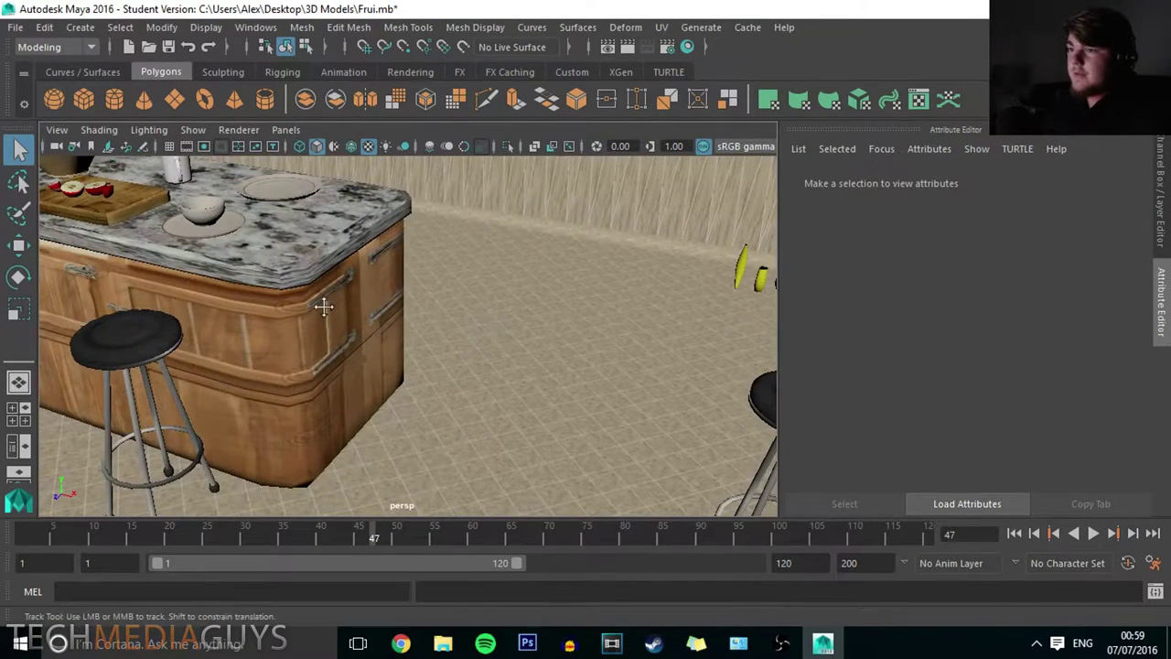
left_click_drag(324, 306, 496, 327, "alt")
left_click_drag(363, 334, 475, 315, "alt")
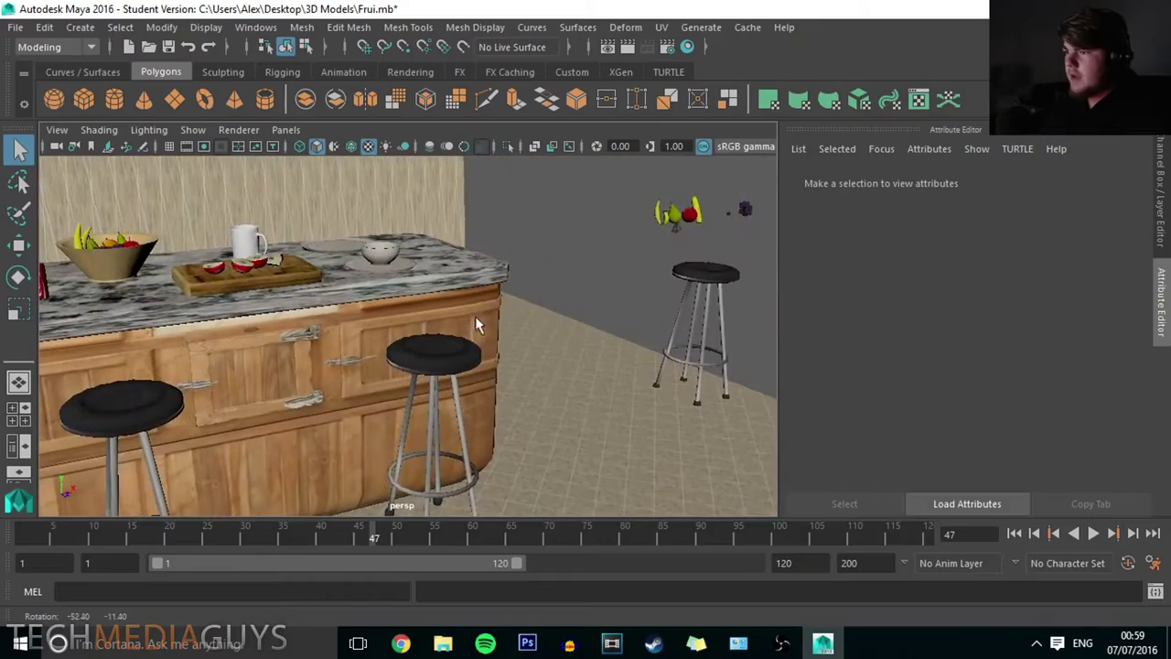
middle_click_drag(475, 315, 766, 386, "alt")
scroll(492, 346, "up", 3)
left_click_drag(492, 345, 681, 265, "alt")
left_click_drag(243, 261, 352, 254, "alt")
middle_click_drag(353, 255, 750, 279, "alt")
middle_click_drag(314, 244, 720, 436, "alt")
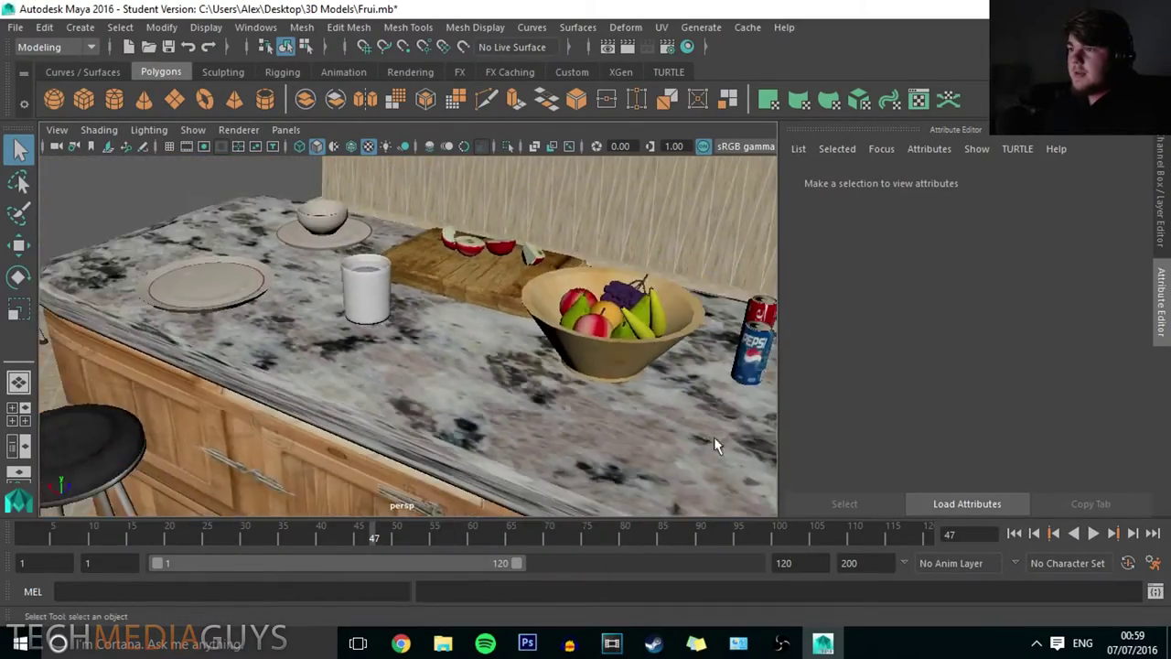
scroll(417, 367, "down", 4)
left_click_drag(417, 367, 505, 358, "alt")
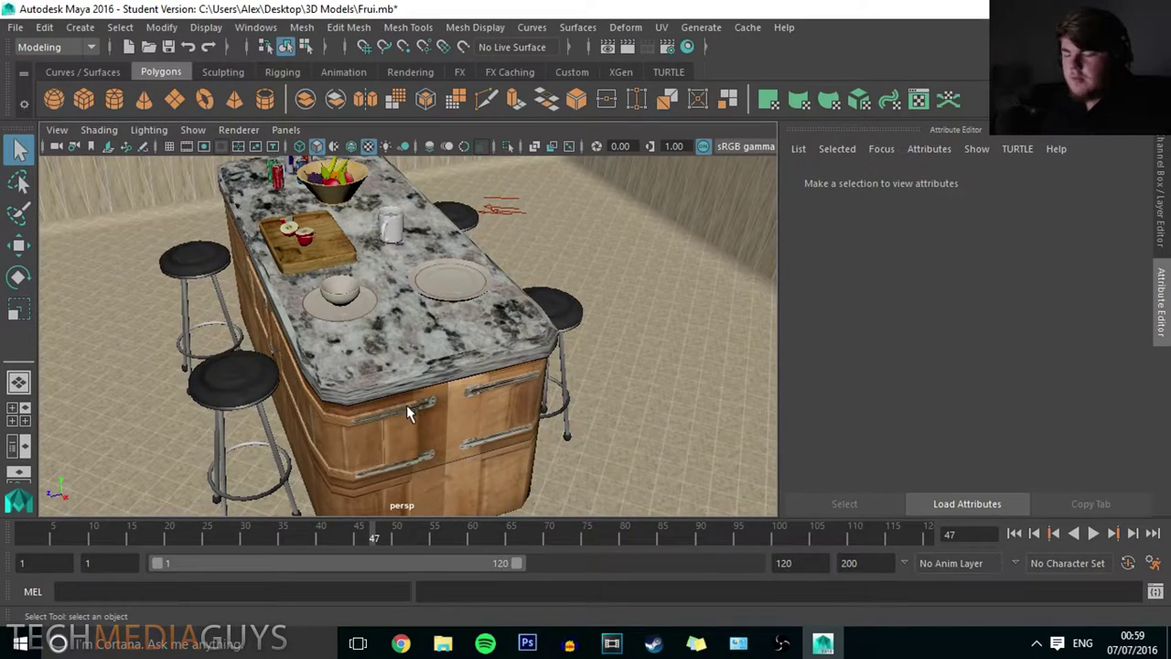
Step: Inspect the island's drawer front and take a closer look at the cutting board beside the mug
left_click_drag(418, 341, 372, 310, "alt")
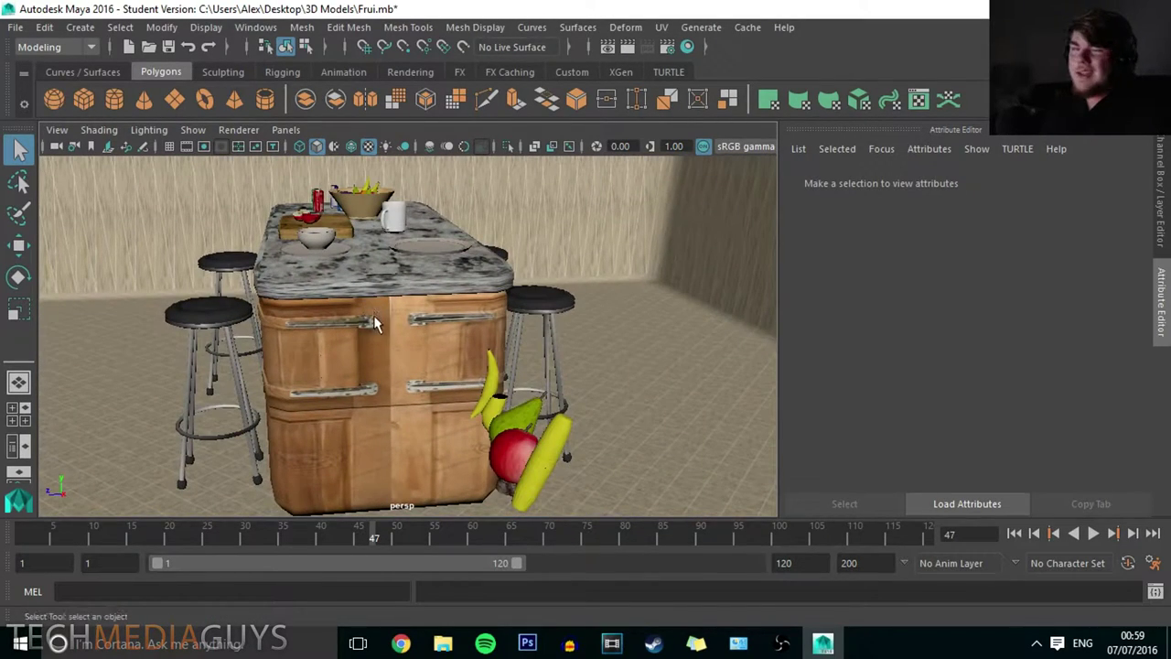
scroll(341, 268, "up", 3)
middle_click_drag(293, 229, 373, 340, "alt")
scroll(366, 340, "up", 4)
left_click_drag(343, 342, 357, 372, "alt")
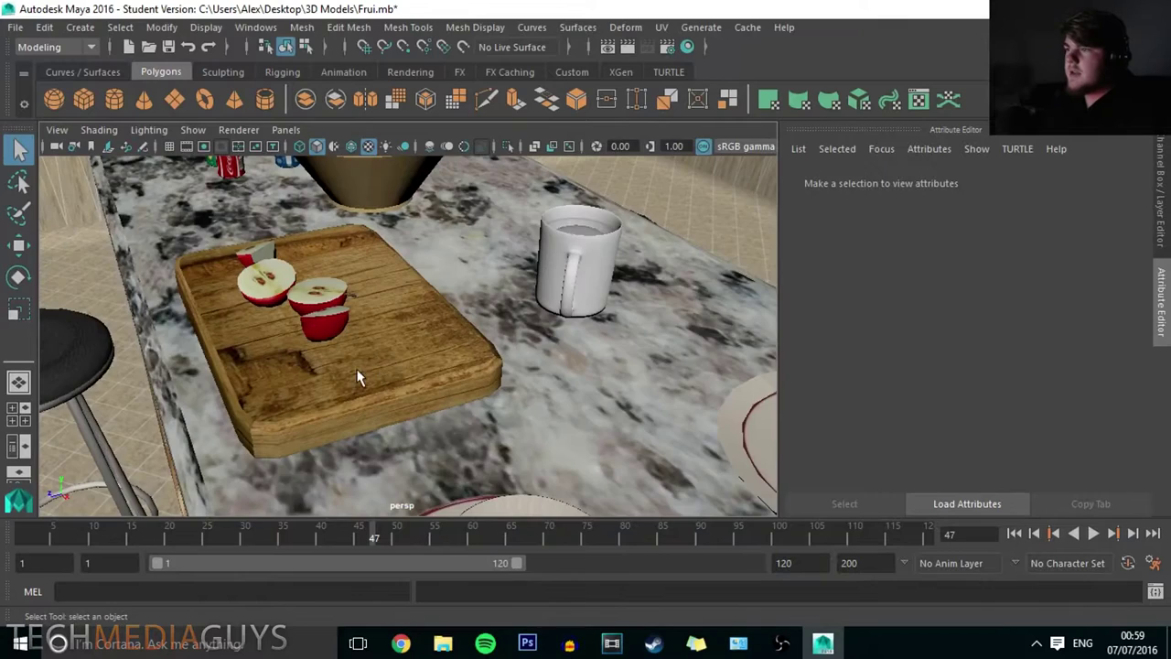
scroll(357, 371, "down", 5)
middle_click_drag(353, 346, 343, 200, "alt")
left_click_drag(360, 232, 502, 217, "alt")
Step: Select the area light hanging over the island in front of the back wall to show its attributes
scroll(404, 301, "down", 8)
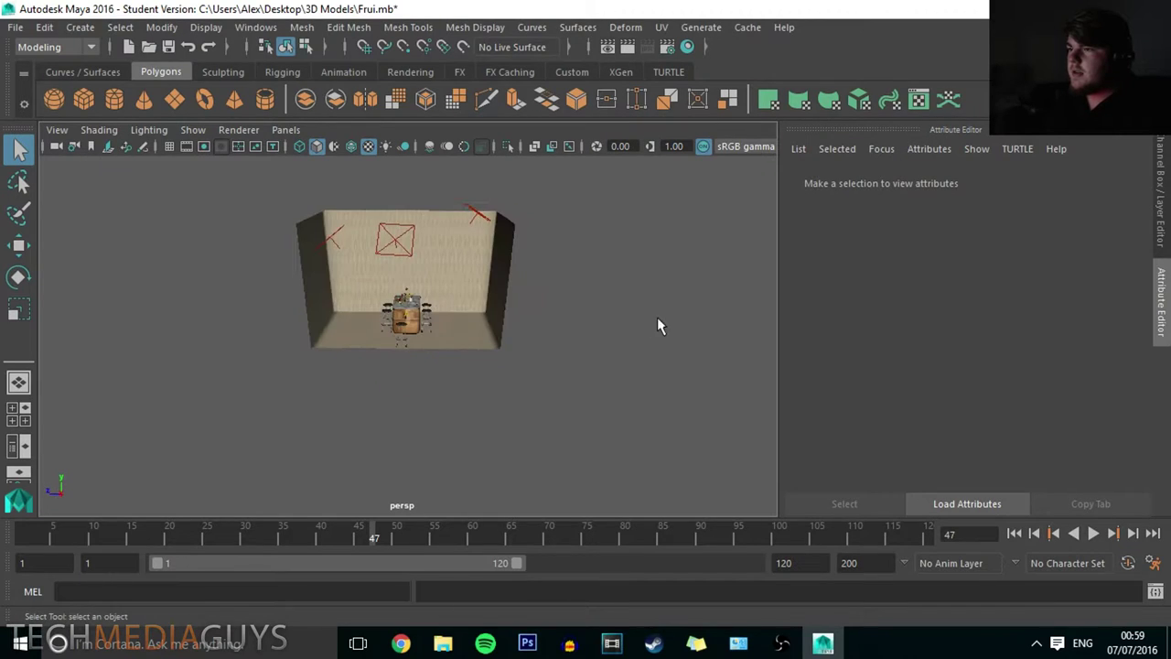
scroll(394, 332, "up", 5)
left_click_drag(394, 332, 396, 360, "alt")
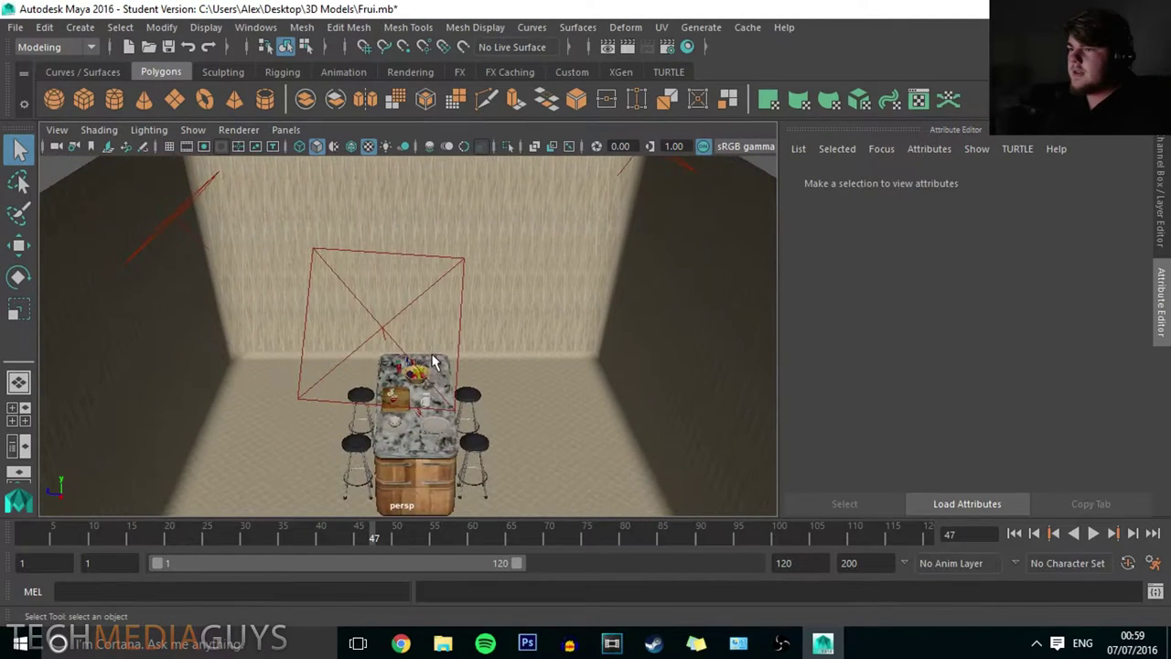
left_click(384, 329)
mouse_move(410, 320)
left_mouse_down("alt")
mouse_move(356, 327)
mouse_move(408, 316)
left_mouse_up("alt")
middle_click_drag(408, 317, 509, 190, "alt")
Step: Examine the floor tile texture and the spare stool's foot, legs and seat up close
scroll(371, 300, "up", 5)
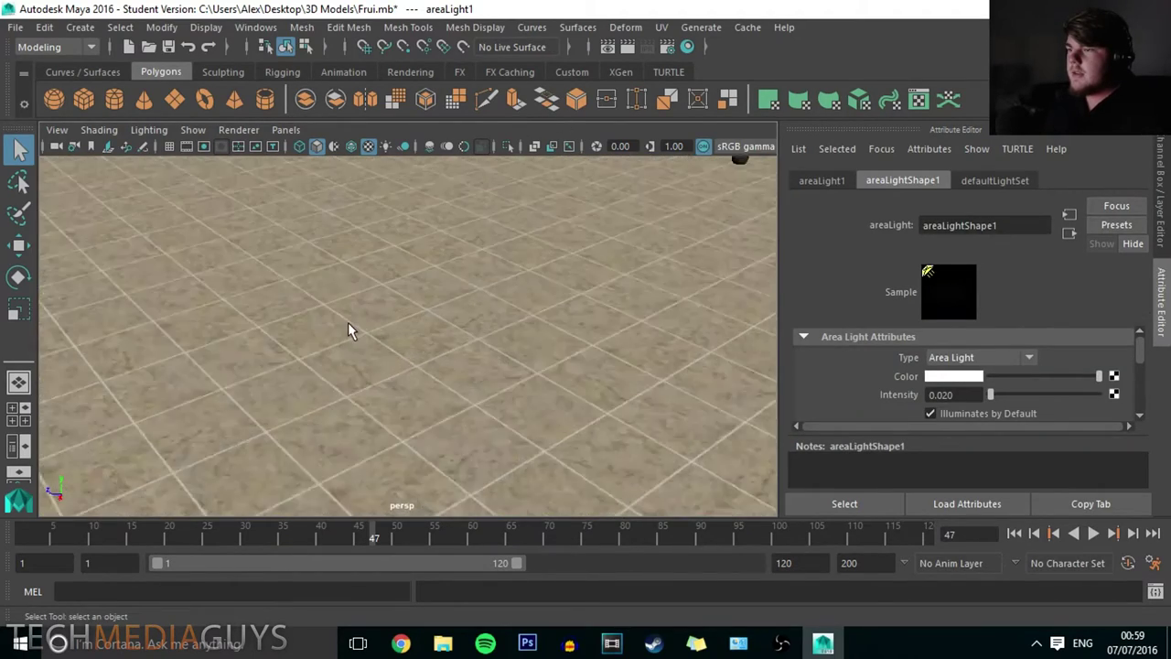
scroll(347, 324, "up", 4)
scroll(348, 322, "down", 8)
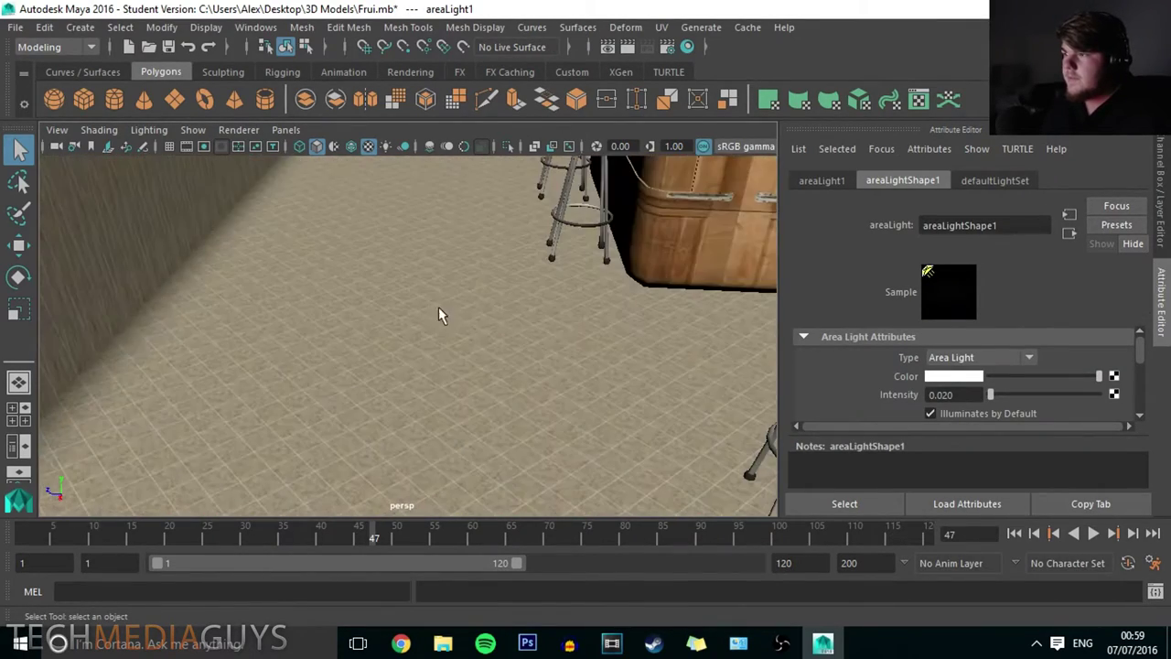
left_click_drag(438, 306, 33, 263, "alt")
scroll(377, 205, "up", 10)
middle_click_drag(219, 287, 397, 151, "alt")
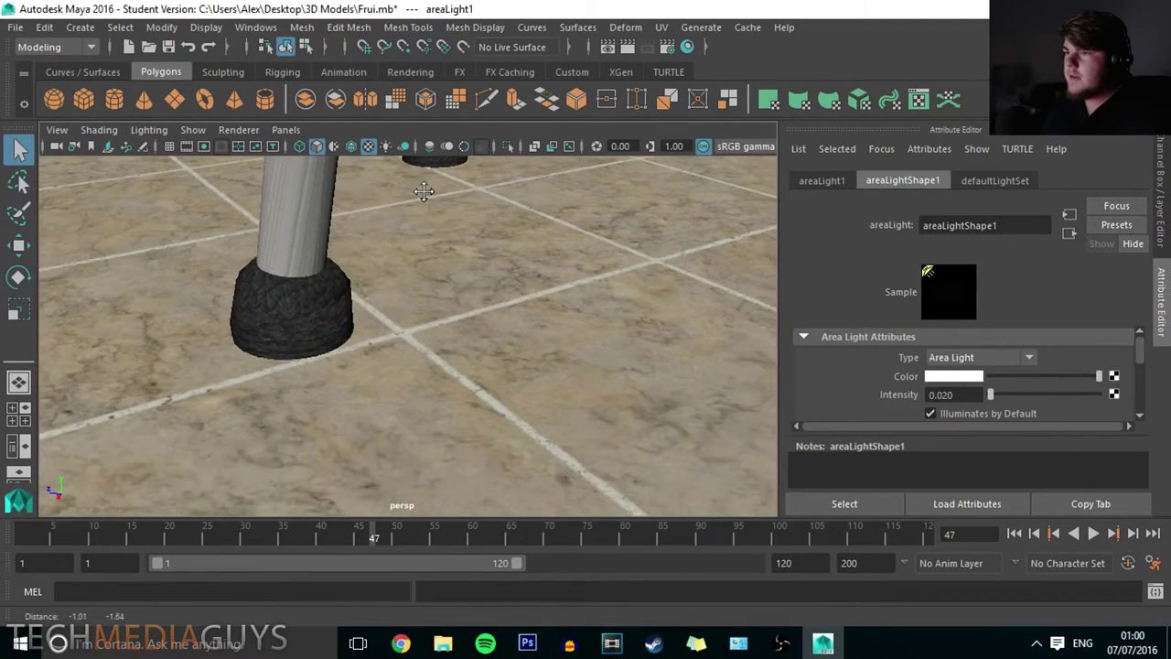
scroll(382, 207, "down", 9)
middle_click_drag(382, 206, 343, 389, "alt")
scroll(345, 393, "up", 6)
left_click_drag(345, 394, 344, 343, "alt")
scroll(344, 341, "down", 10)
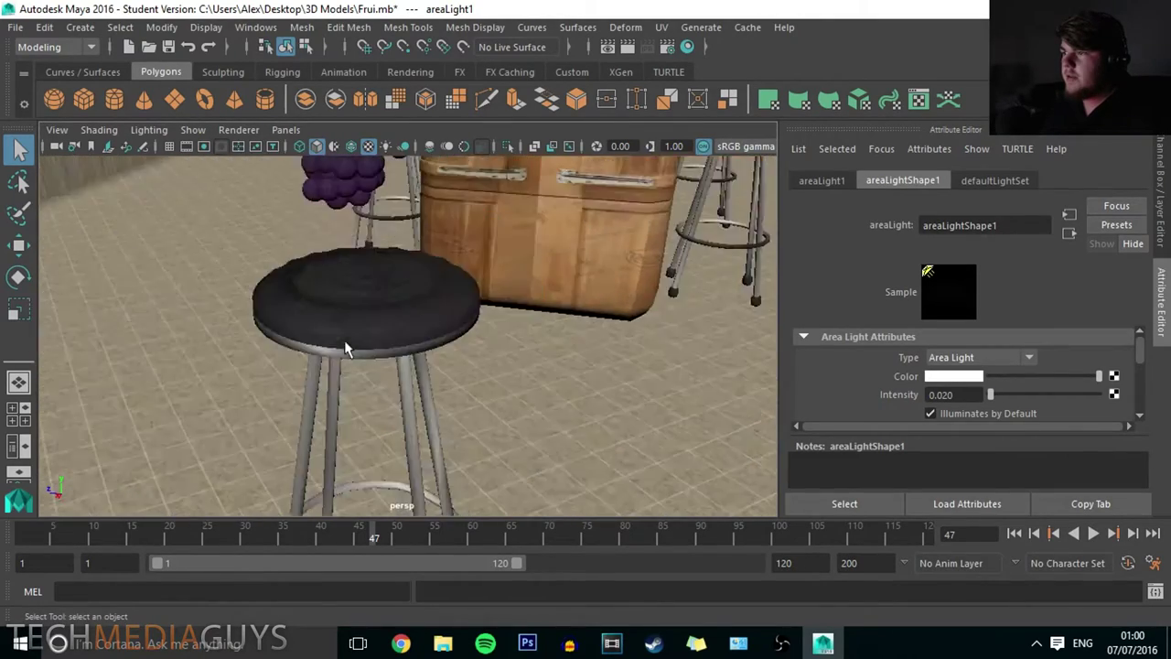
Step: Examine the wood texture on the island's cabinet and the loose fruit models floating near it
scroll(373, 328, "up", 8)
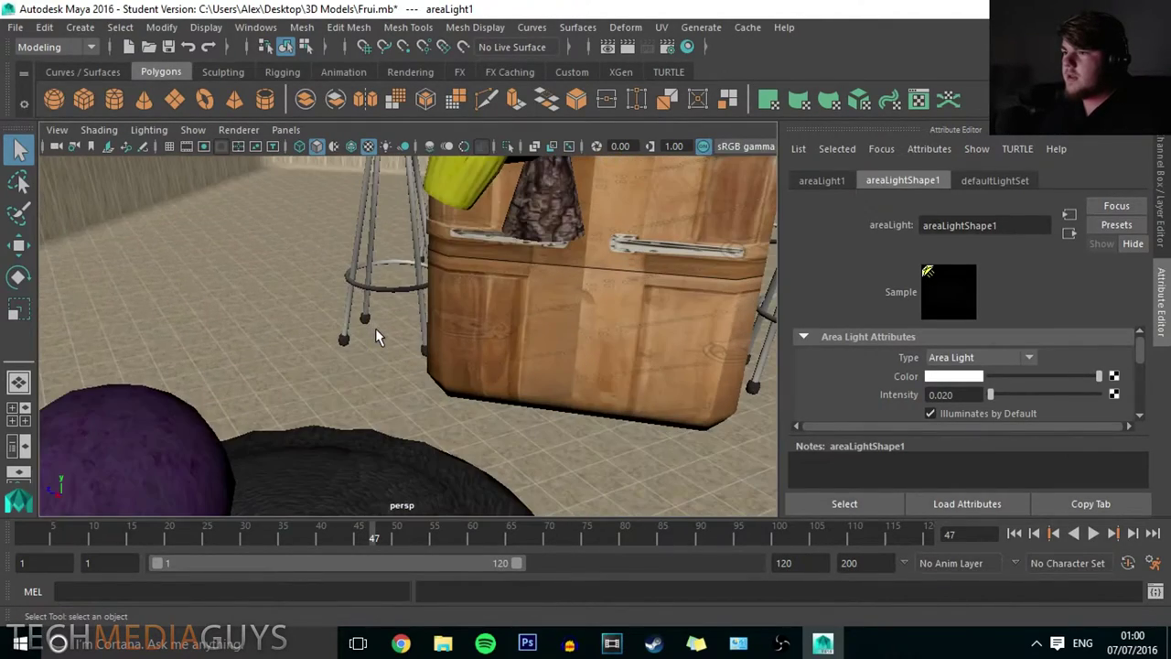
scroll(384, 325, "down", 5)
mouse_move(377, 328)
left_mouse_down("alt")
mouse_move(402, 352)
mouse_move(366, 339)
left_mouse_up("alt")
middle_click_drag(352, 302, 304, 349, "alt")
scroll(305, 349, "up", 3)
left_click_drag(540, 377, 664, 338, "alt")
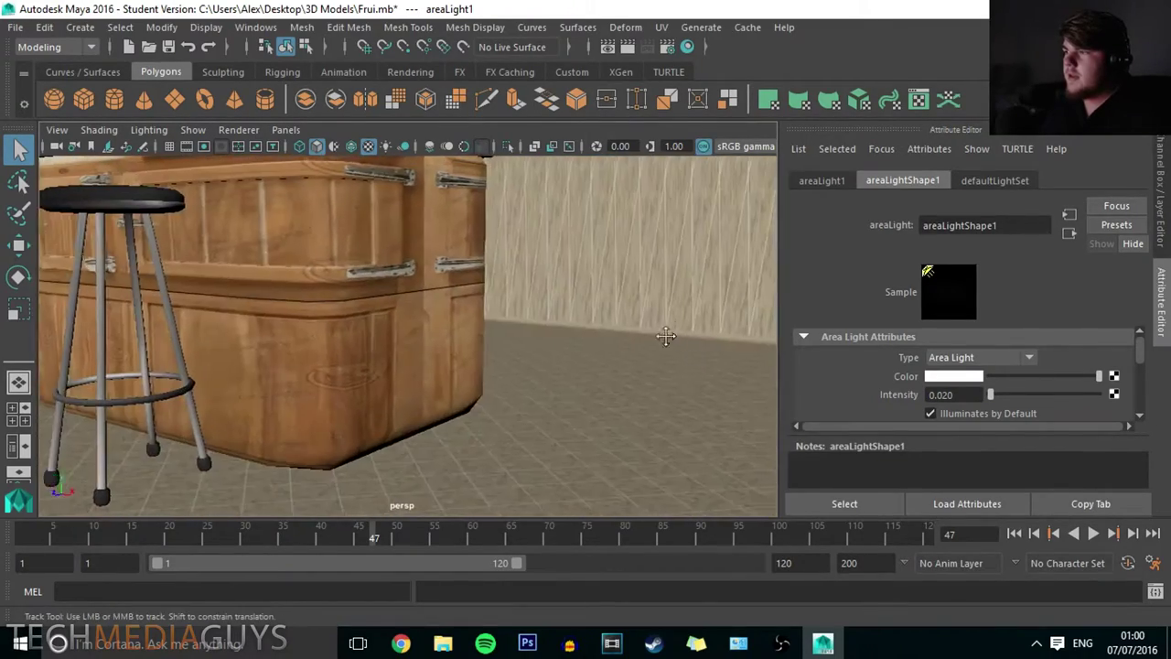
middle_click_drag(664, 337, 263, 380, "alt")
scroll(270, 302, "up", 4)
middle_click_drag(269, 302, 427, 338, "alt")
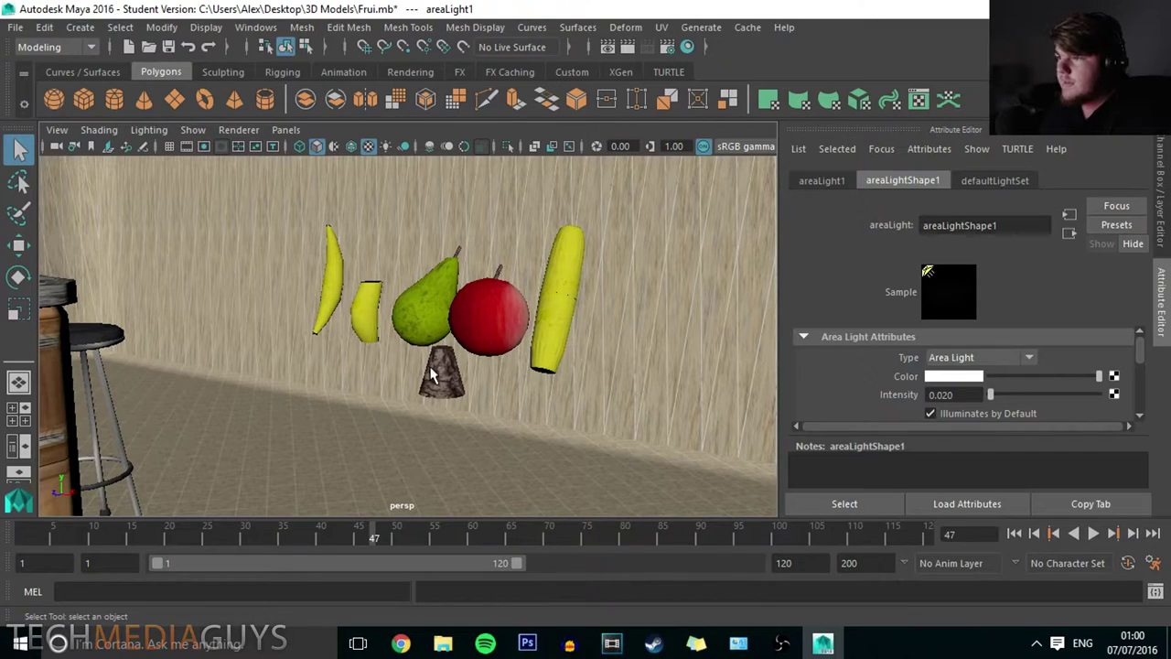
Step: Examine the loose fruit from another angle and bring the drinks cans on the countertop into close view
left_click_drag(497, 385, 268, 289, "alt")
scroll(245, 280, "up", 3)
left_click_drag(118, 235, 279, 265, "alt")
scroll(215, 243, "down", 5)
middle_click_drag(279, 265, 279, 269, "alt")
left_click_drag(279, 268, 491, 346, "alt")
scroll(492, 343, "up", 3)
left_click_drag(354, 293, 284, 329, "alt")
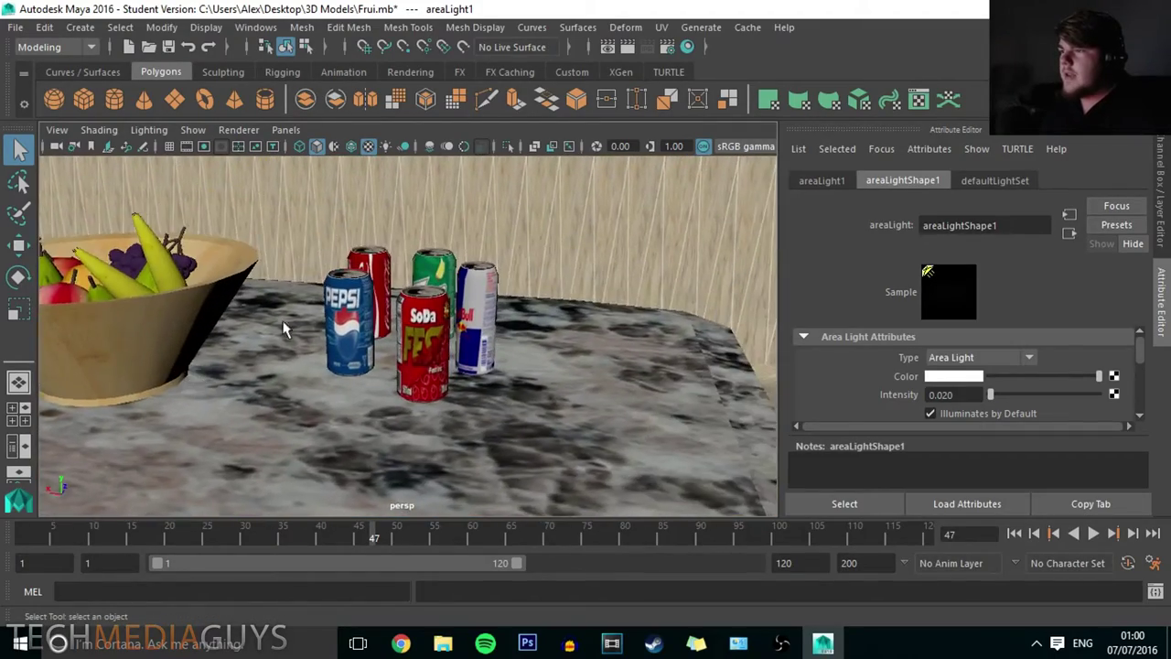
Step: Select the Red Bull can and inspect the label textures of the five drinks cans from several sides
scroll(286, 327, "up", 4)
mouse_move(391, 316)
left_mouse_down("alt")
mouse_move(355, 316)
mouse_move(371, 336)
mouse_move(391, 315)
left_mouse_up("alt")
left_click(462, 309)
left_click_drag(462, 308, 437, 326, "alt")
scroll(418, 303, "up", 3)
middle_click_drag(407, 261, 391, 303, "alt")
scroll(462, 286, "down", 5)
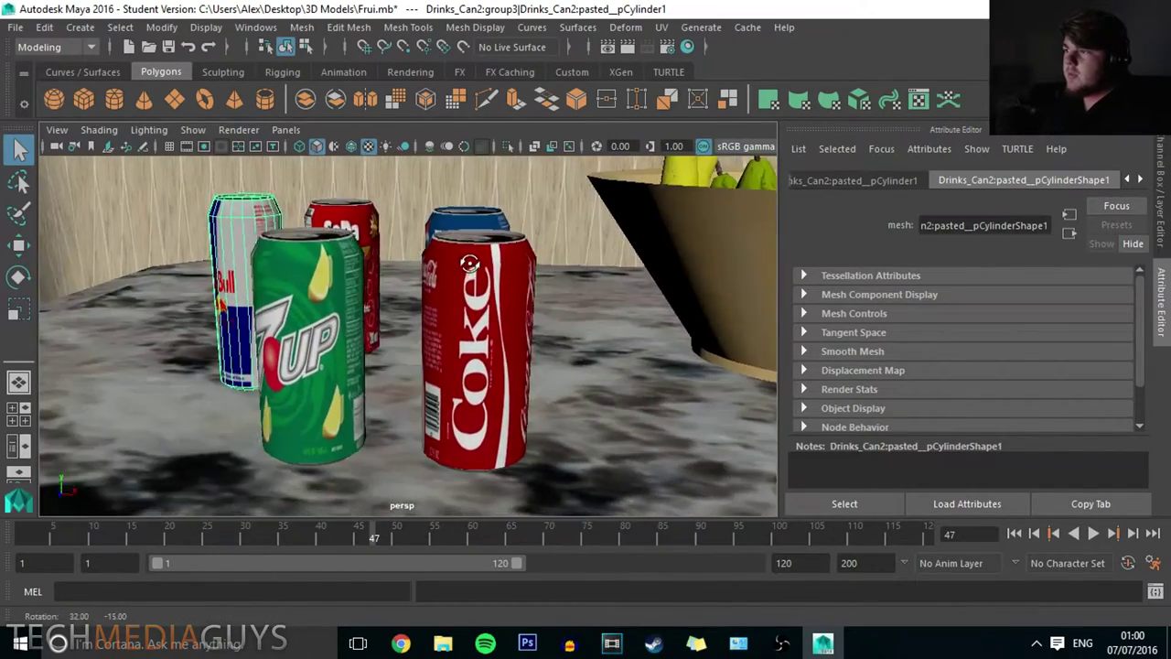
Step: Select the 7UP can and raise it slightly above the countertop with the Move tool
left_click_drag(469, 264, 402, 362, "alt")
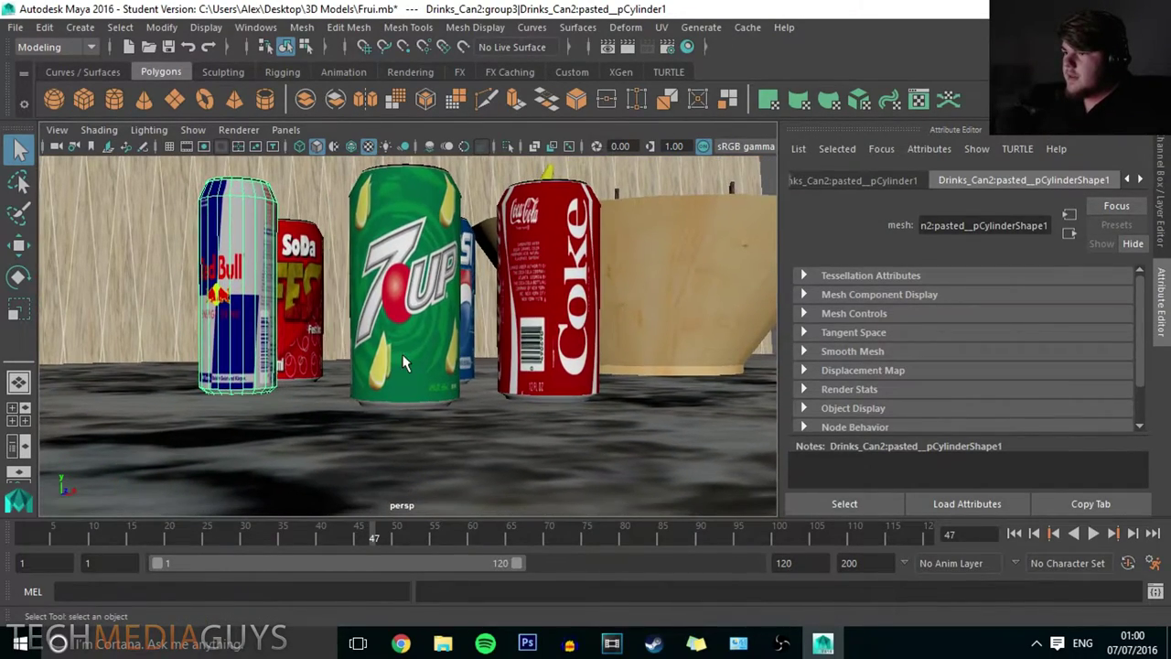
left_click(412, 329)
key("w")
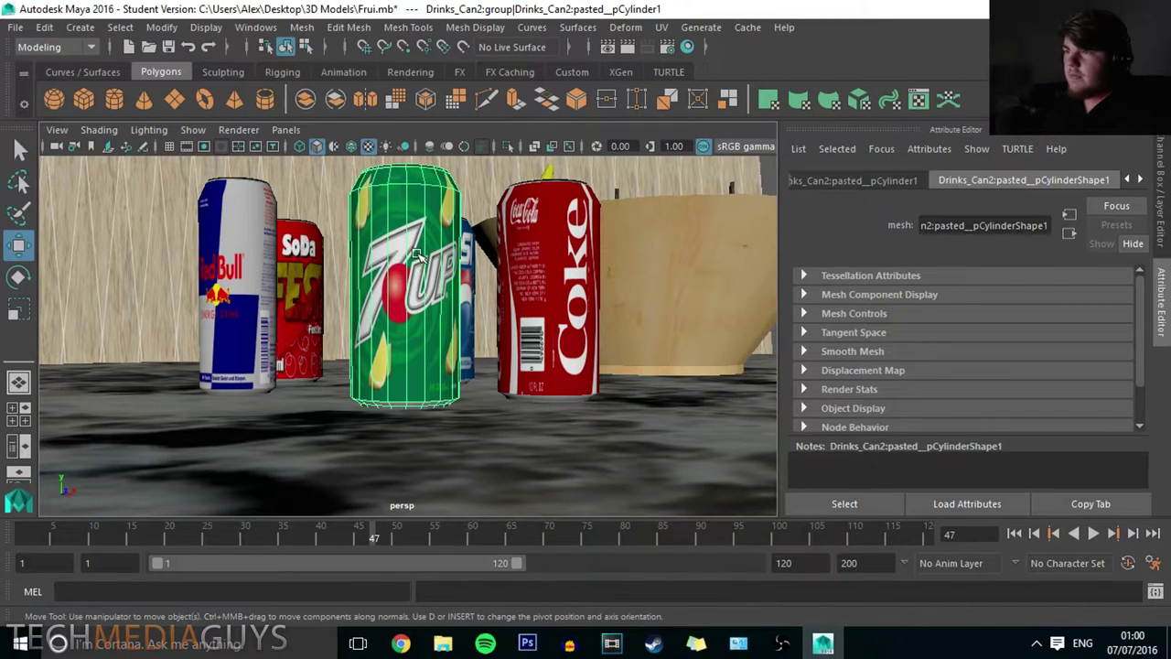
right_click_drag(416, 254, 293, 253, "alt")
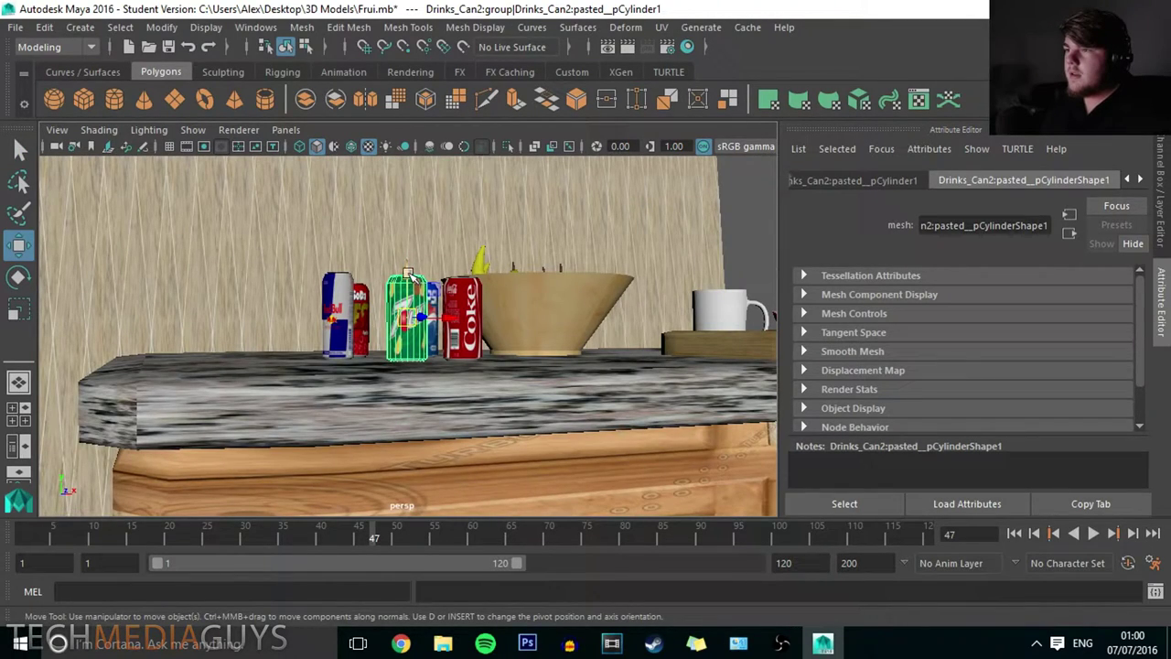
left_click_drag(408, 272, 408, 243)
scroll(406, 249, "up", 8)
left_click_drag(375, 305, 350, 323, "alt")
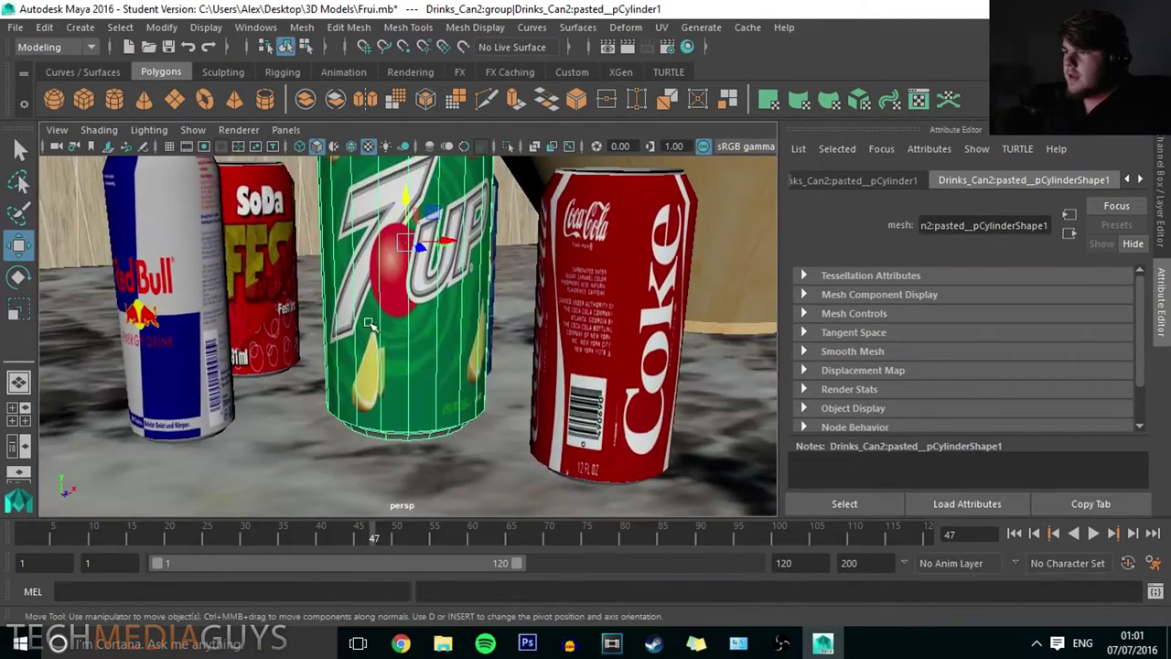
Step: Examine the fruit in the wooden bowl up close, including the grapes, pears, apples, orange and bananas, from several sides
middle_click_drag(369, 323, 301, 382, "alt")
left_click_drag(301, 382, 366, 371, "alt")
middle_click_drag(366, 371, 379, 390, "alt")
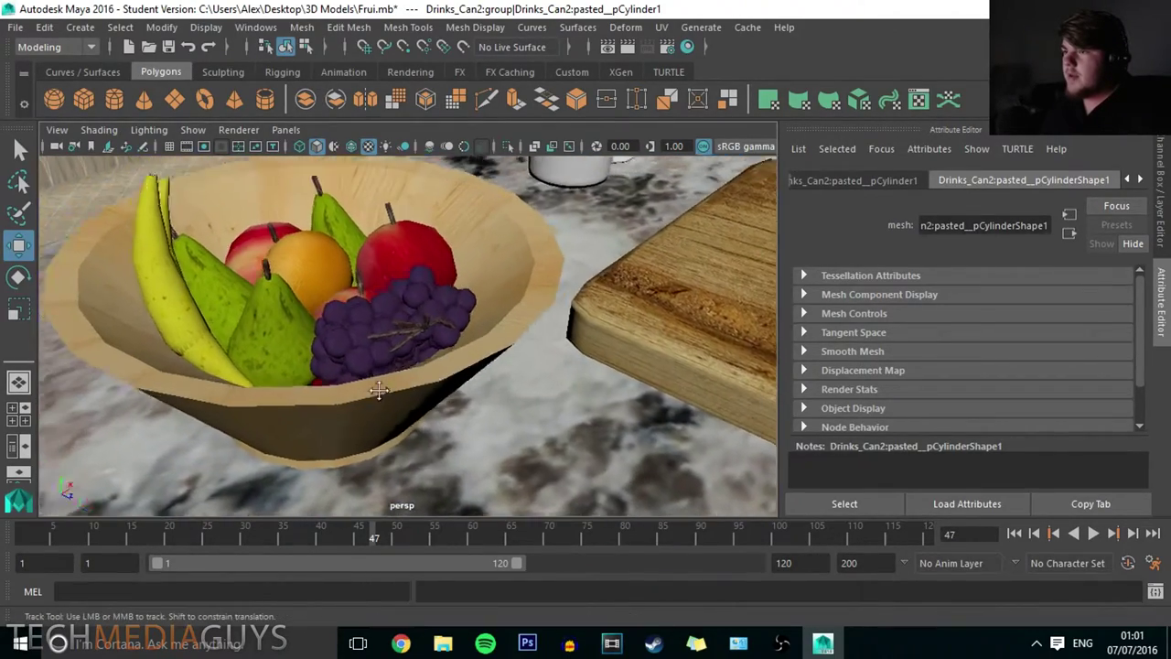
scroll(379, 390, "up", 8)
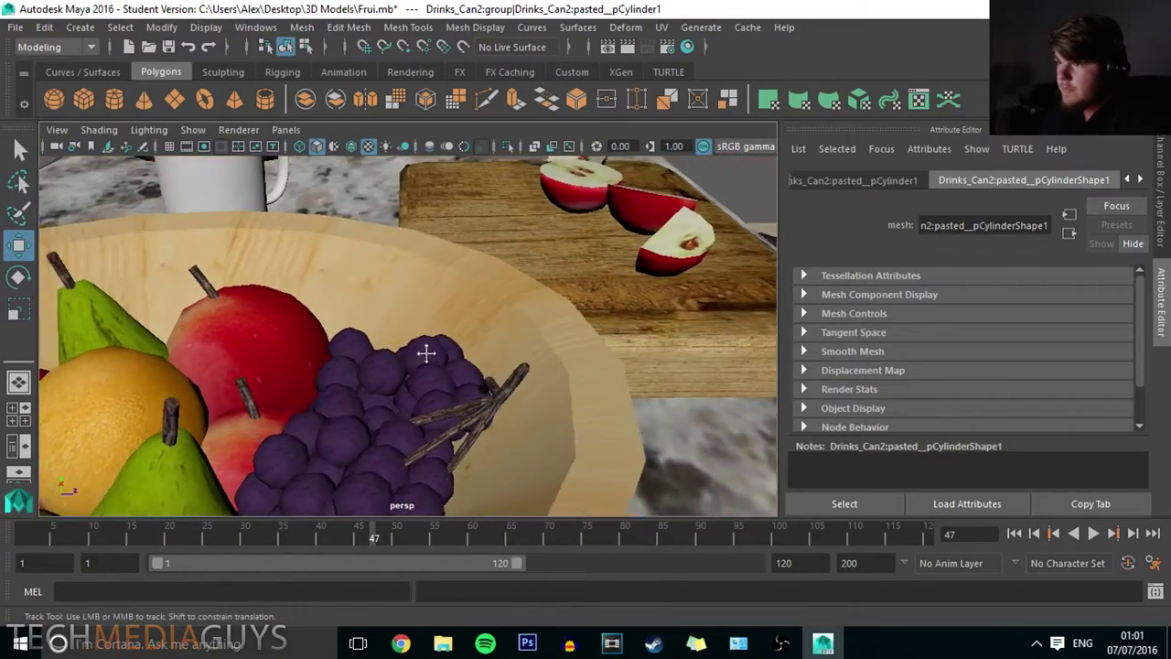
left_click_drag(426, 354, 346, 309, "alt")
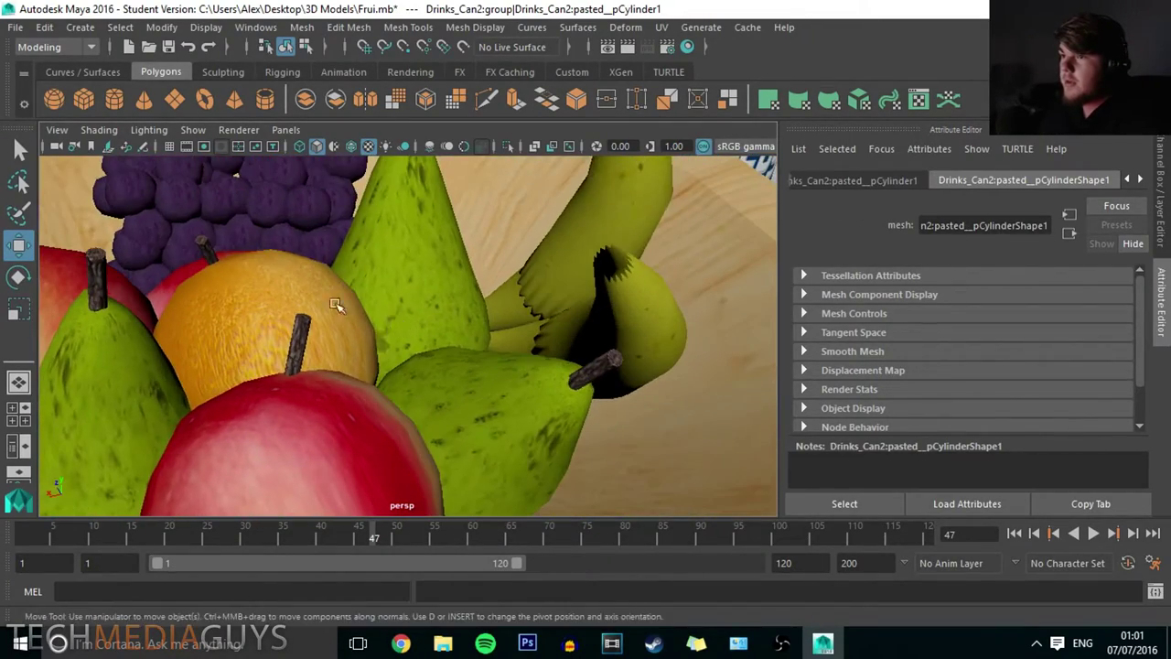
middle_click_drag(346, 309, 522, 394, "alt")
scroll(528, 400, "down", 5)
scroll(384, 287, "up", 5)
middle_click_drag(384, 287, 468, 465, "alt")
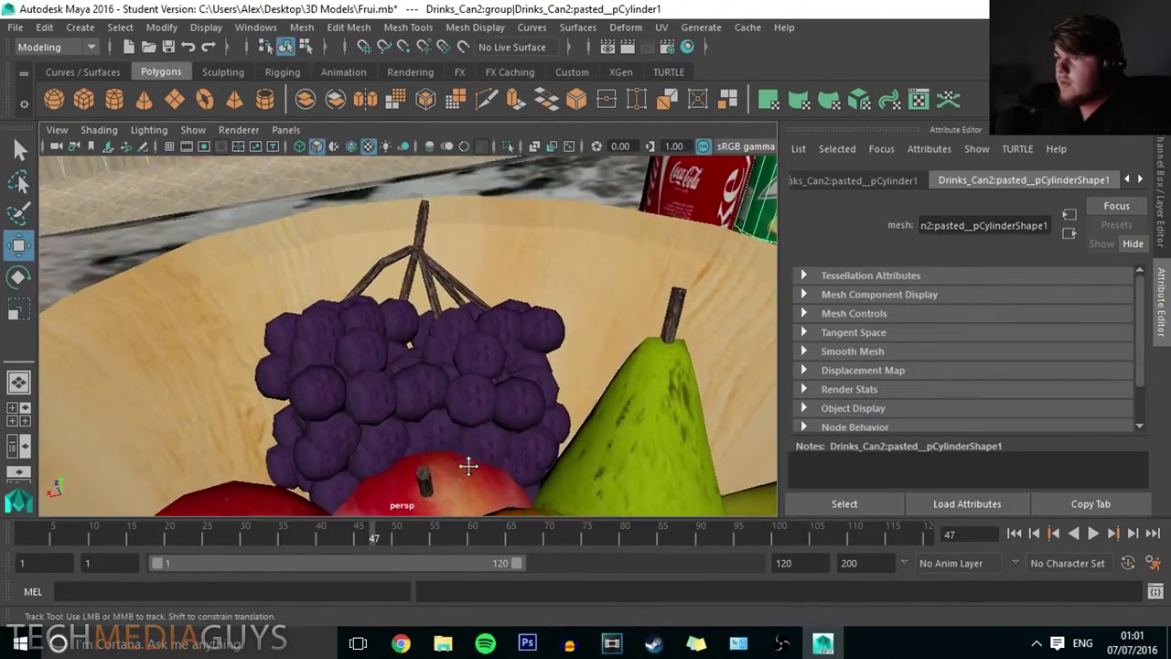
Step: Examine the white mug beside the chopping board and the red-rimmed plates on the marble countertop
scroll(448, 446, "down", 5)
middle_click_drag(425, 426, 631, 352, "alt")
scroll(479, 321, "up", 3)
middle_click_drag(478, 321, 480, 277, "alt")
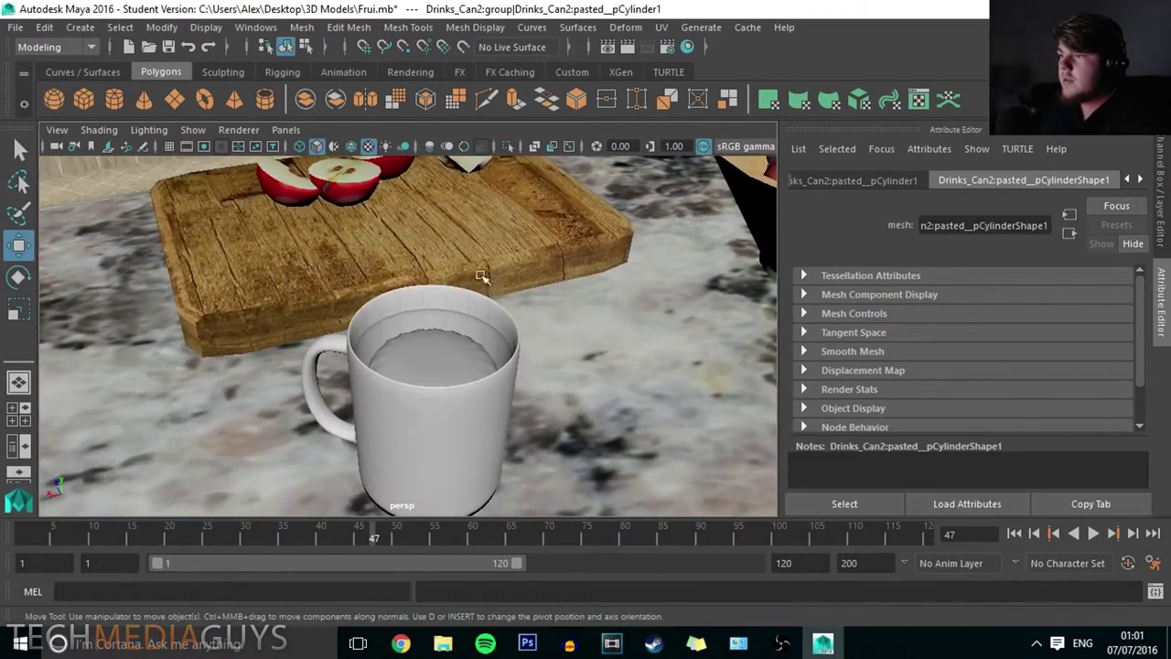
left_click_drag(482, 276, 432, 342, "alt")
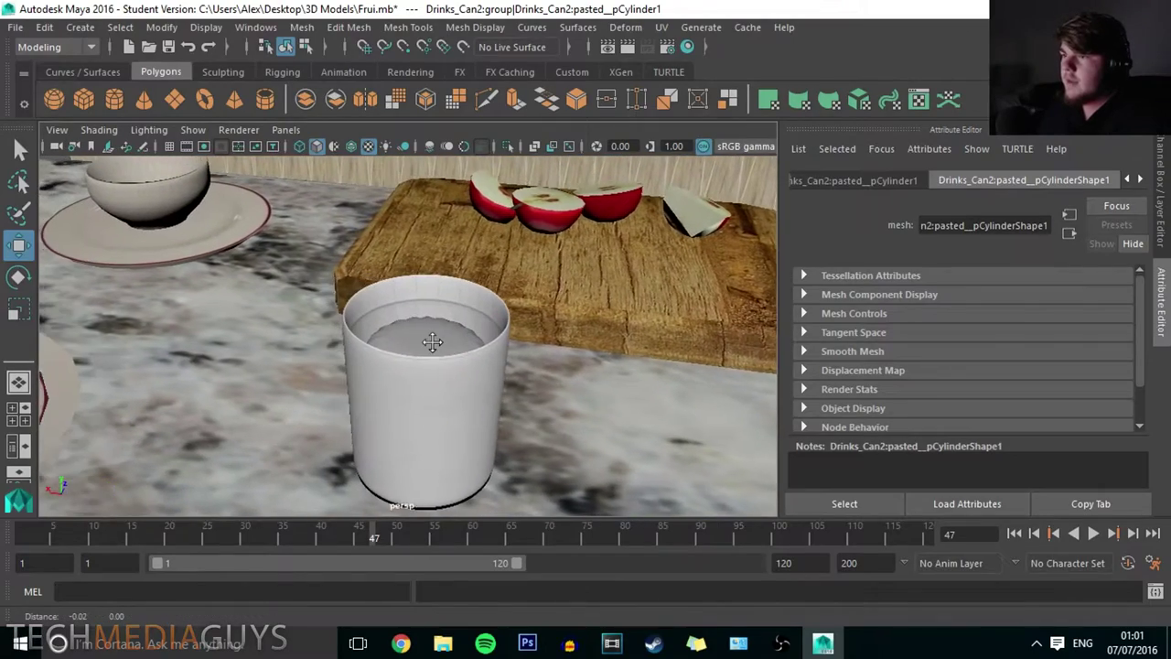
middle_click_drag(432, 342, 439, 368, "alt")
left_click_drag(439, 367, 470, 417, "alt")
middle_click_drag(391, 448, 391, 359, "alt")
middle_click_drag(311, 343, 796, 248, "alt")
middle_click_drag(402, 331, 287, 535, "alt")
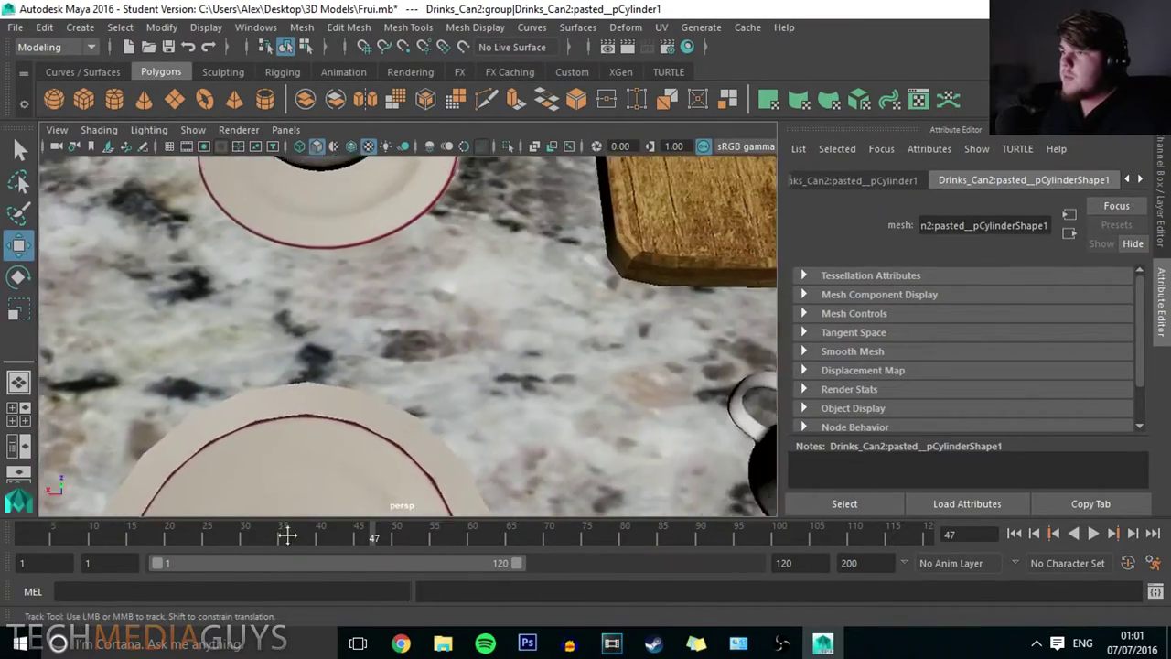
Step: View the whole room from a distance, with its walls, floor and area lights surrounding the kitchen island and stools
left_click_drag(286, 536, 427, 264, "alt")
scroll(365, 303, "down", 10)
left_click_drag(306, 341, 355, 347, "alt")
scroll(355, 347, "down", 10)
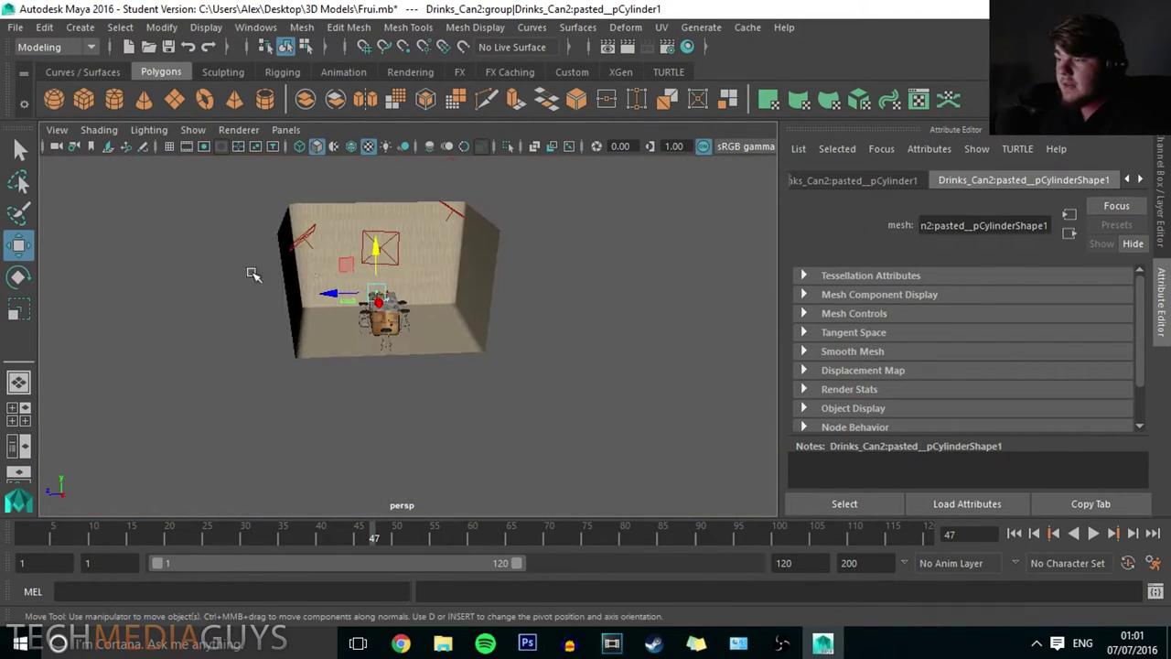
scroll(473, 311, "up", 9)
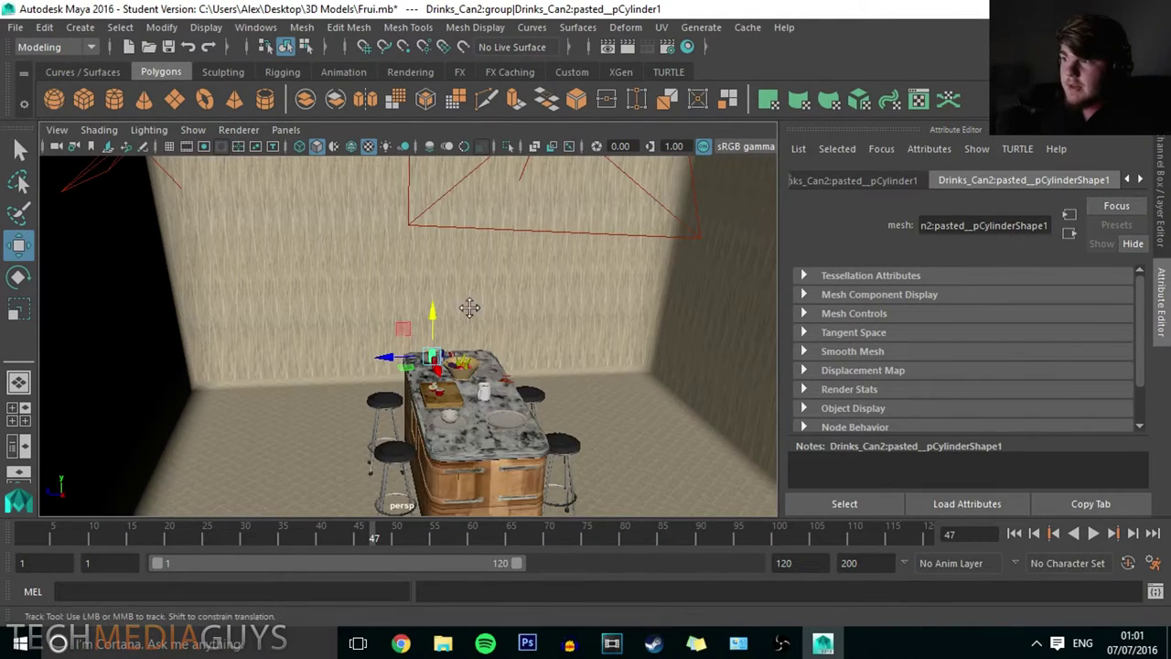
middle_click_drag(470, 308, 414, 200, "alt")
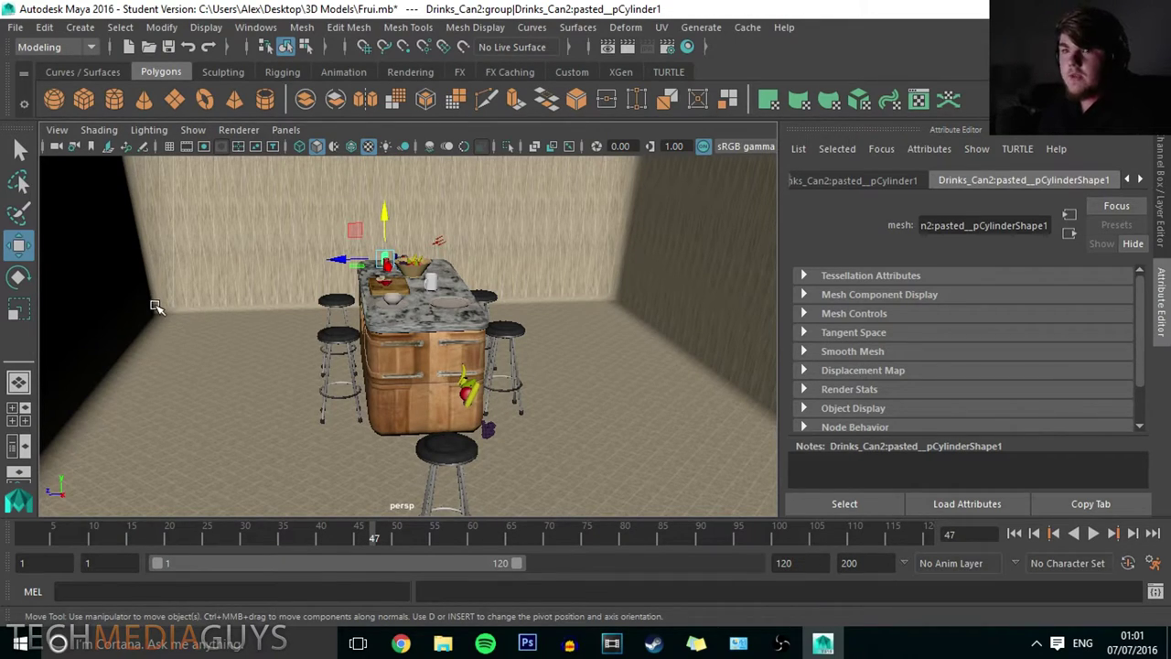
scroll(466, 296, "down", 3)
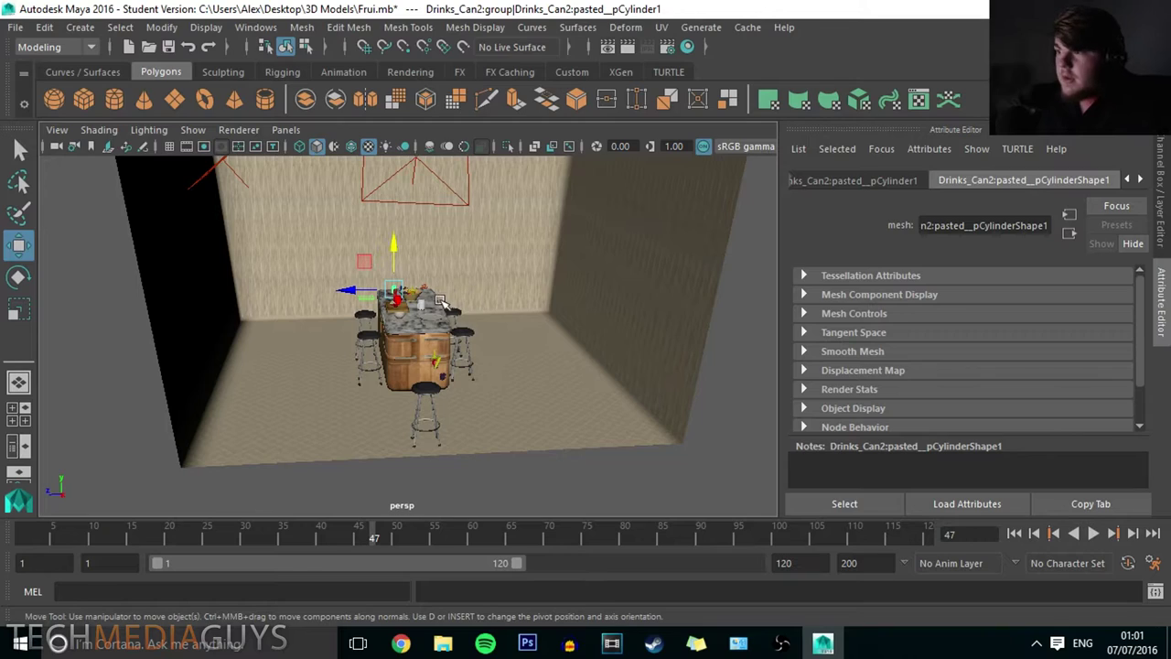